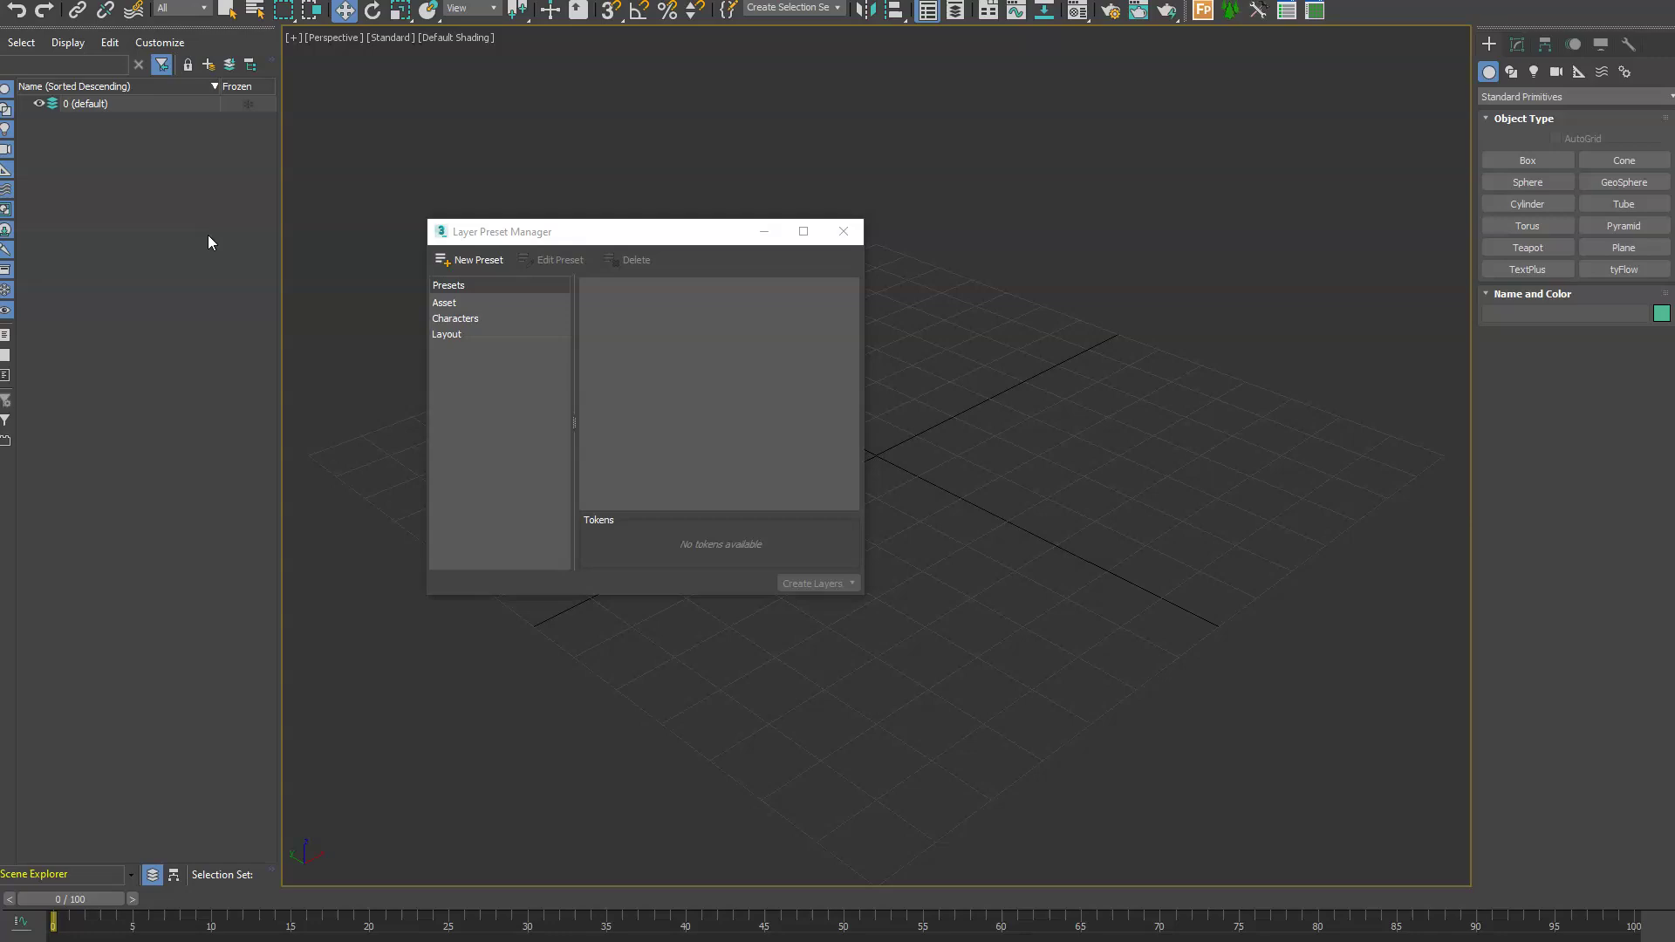
- Browse the layer presets, create scene layers from the Layout preset, and expand the Stage and Layout layers in the scene
{"action": "left_click_drag", "start_coordinate": [600, 238], "coordinate": [673, 234]}
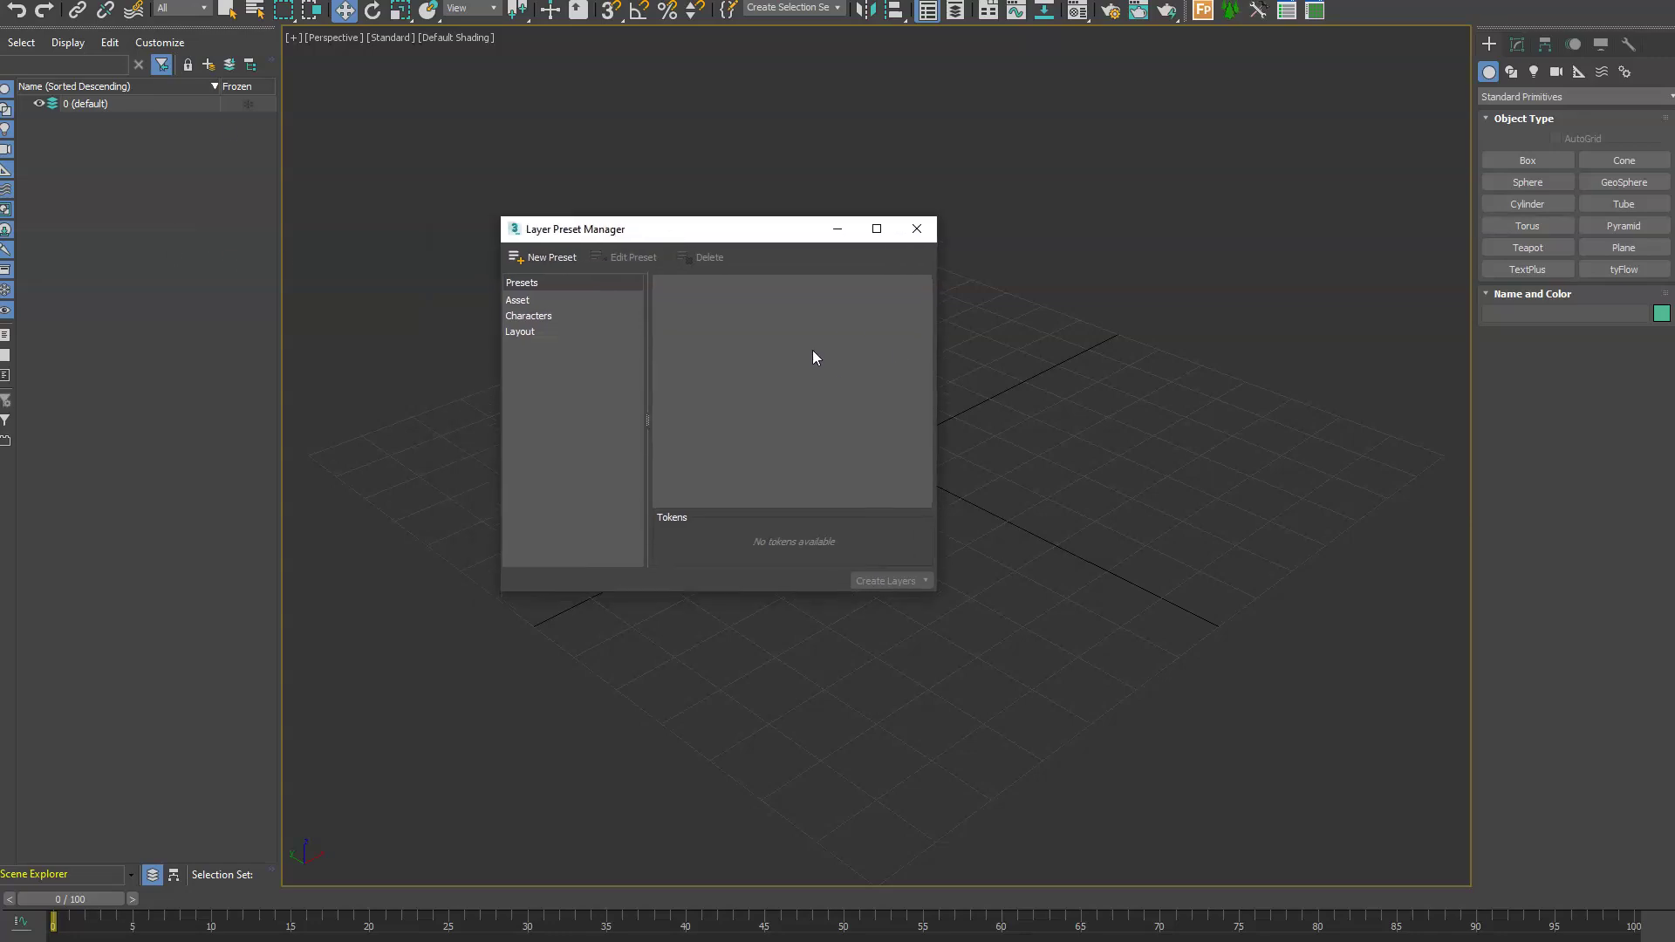
{"action": "left_click", "coordinate": [541, 316]}
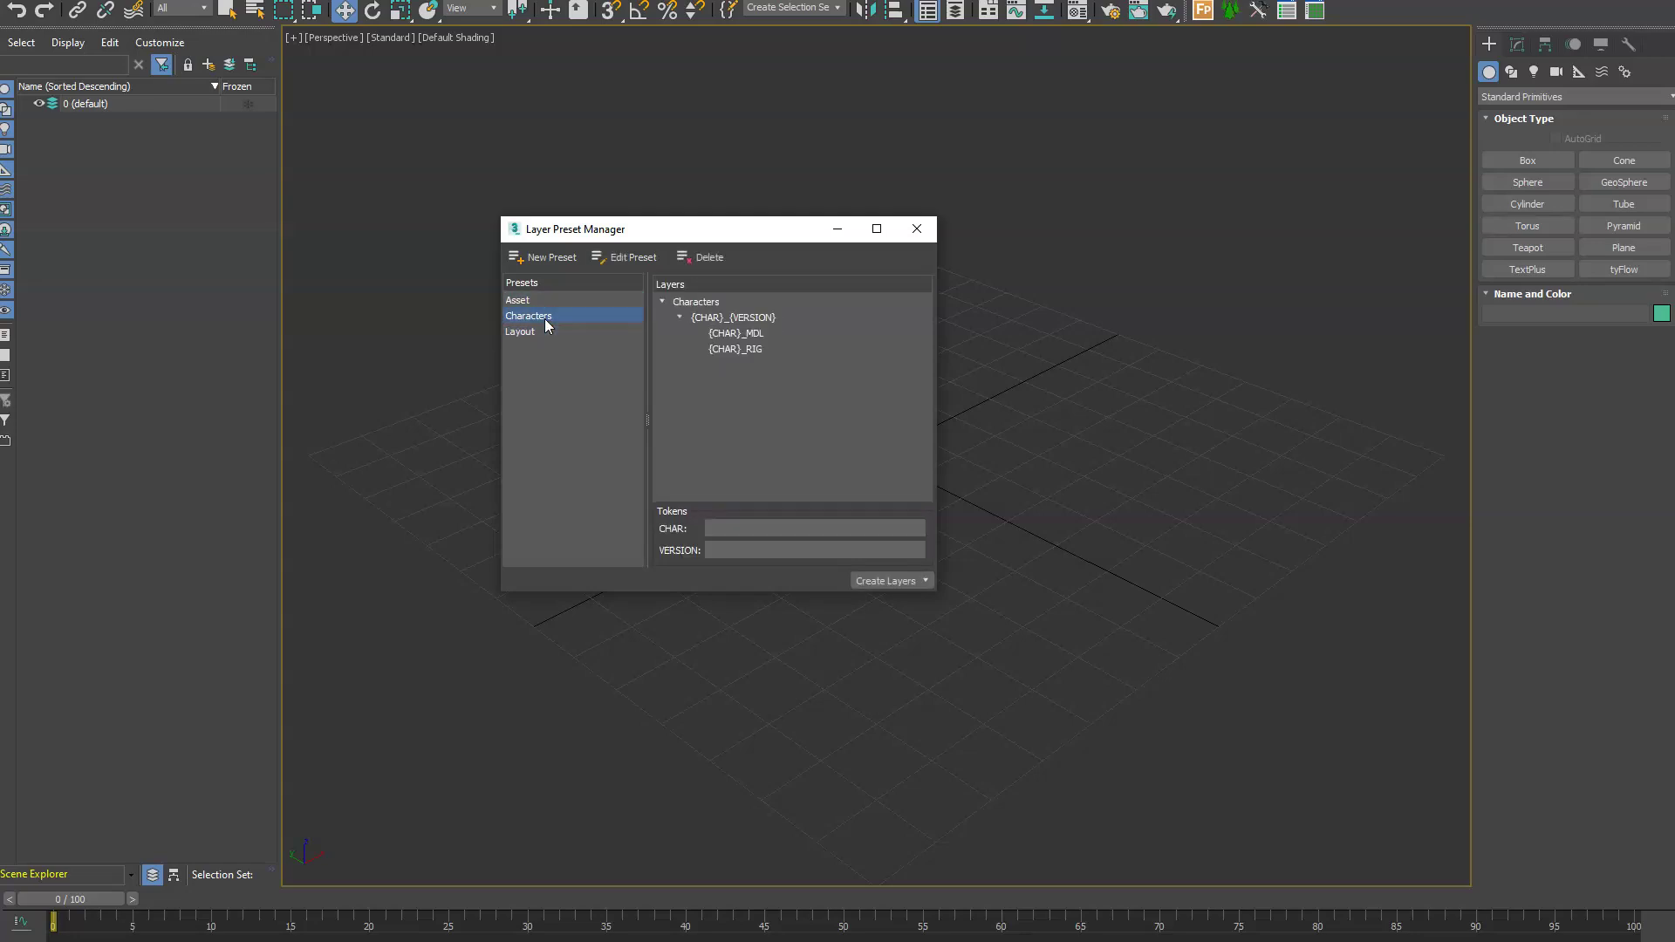
{"action": "left_click", "coordinate": [547, 301]}
{"action": "left_click", "coordinate": [536, 332]}
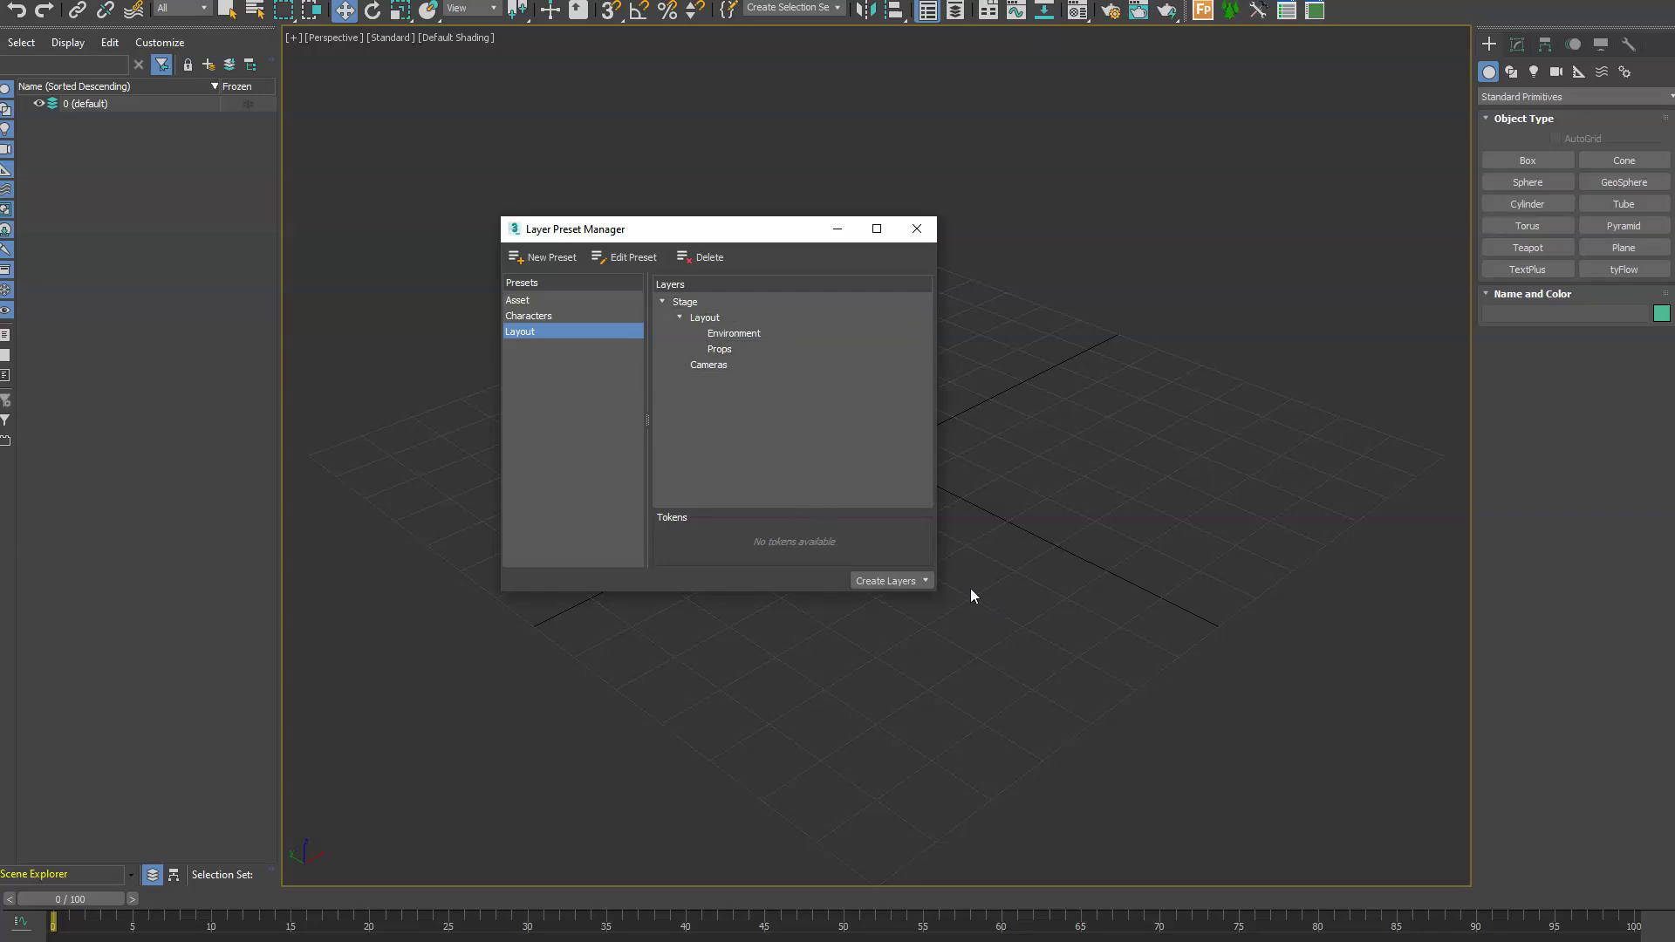
{"action": "left_click", "coordinate": [926, 581]}
{"action": "left_click", "coordinate": [916, 604]}
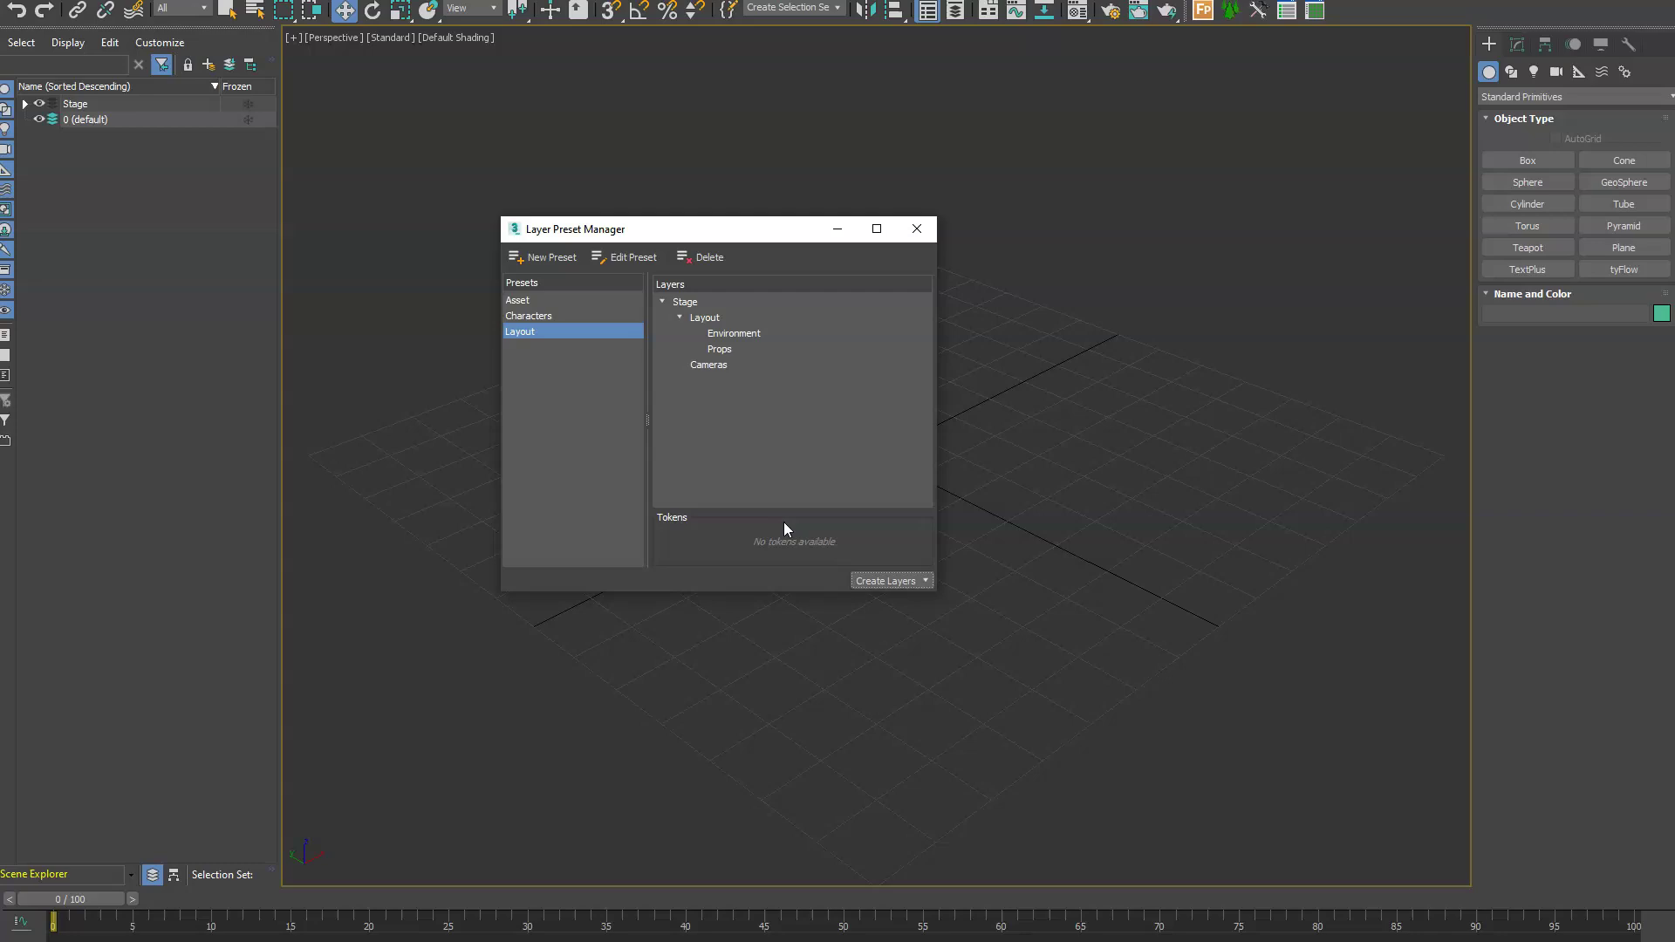
{"action": "left_click", "coordinate": [25, 104]}
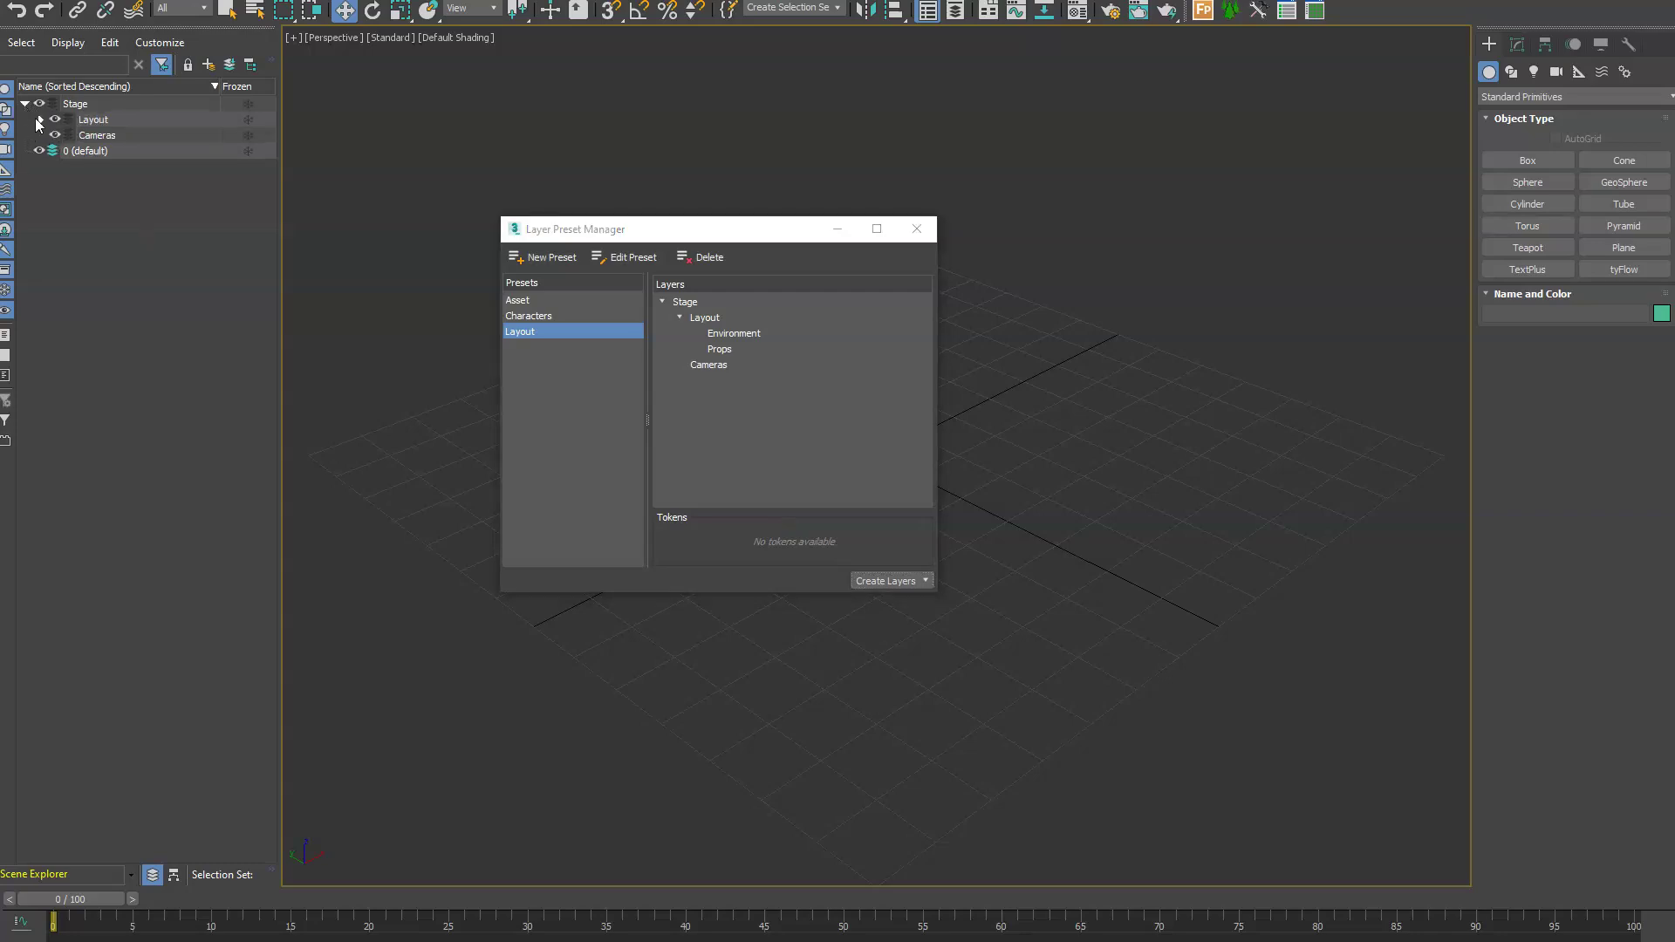
{"action": "left_click", "coordinate": [38, 120]}
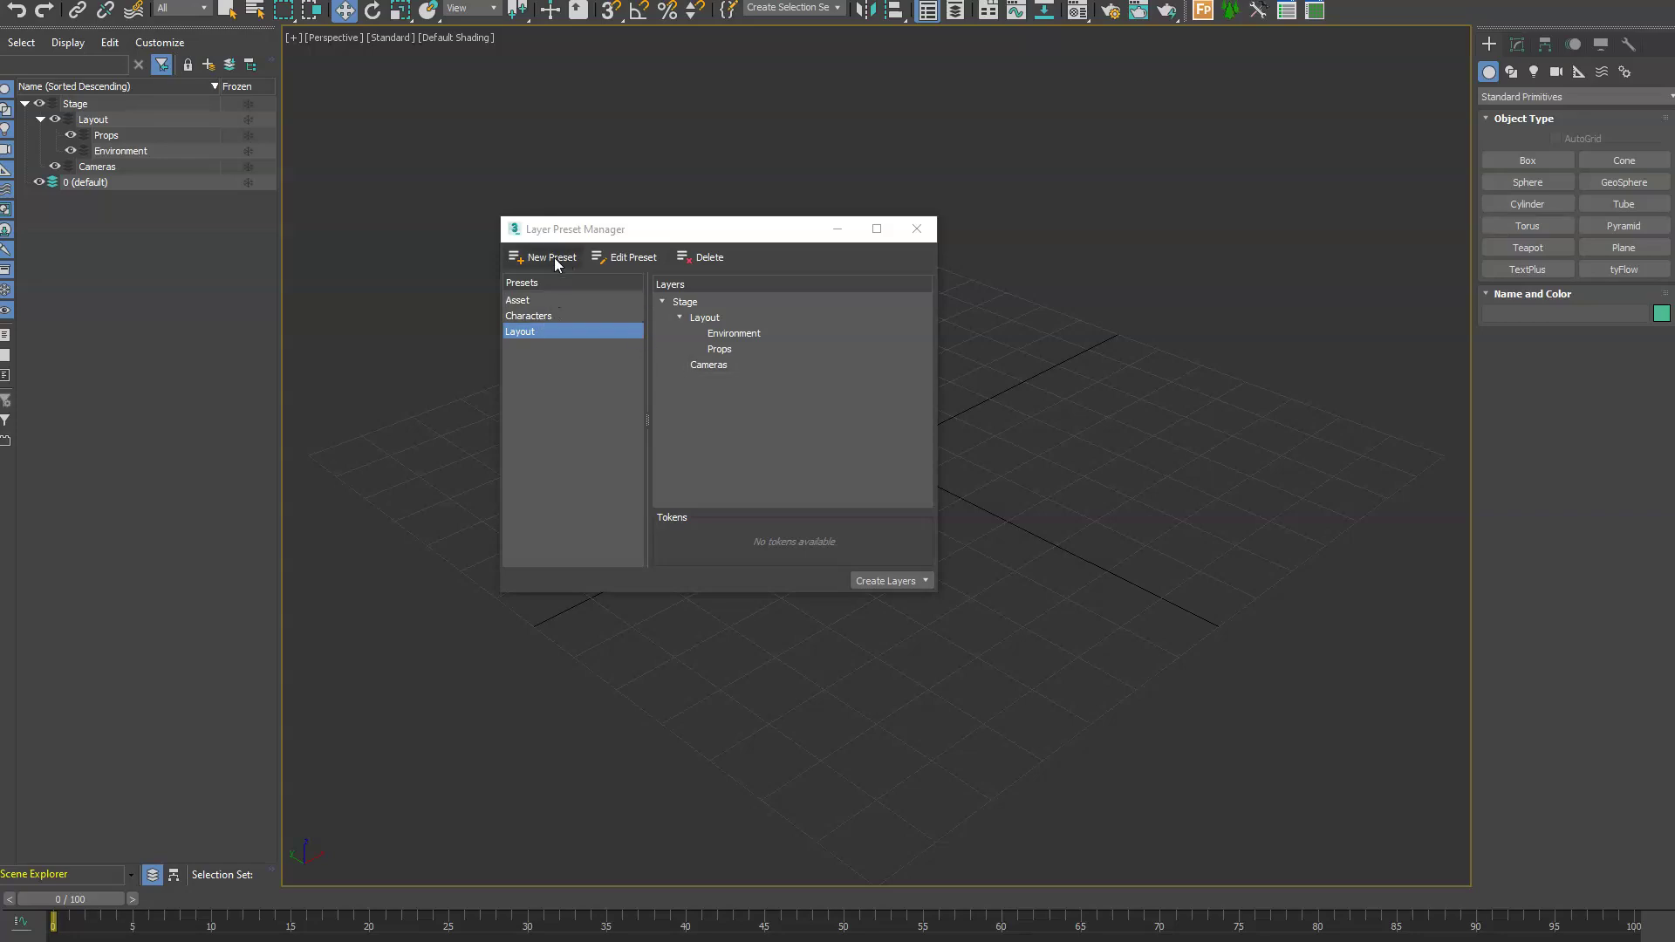
- Create layers from the Characters preset with CHAR set to Mikey and VERSION to v005, and expand the Characters and Mikey_v005 layers
{"action": "left_click", "coordinate": [541, 316]}
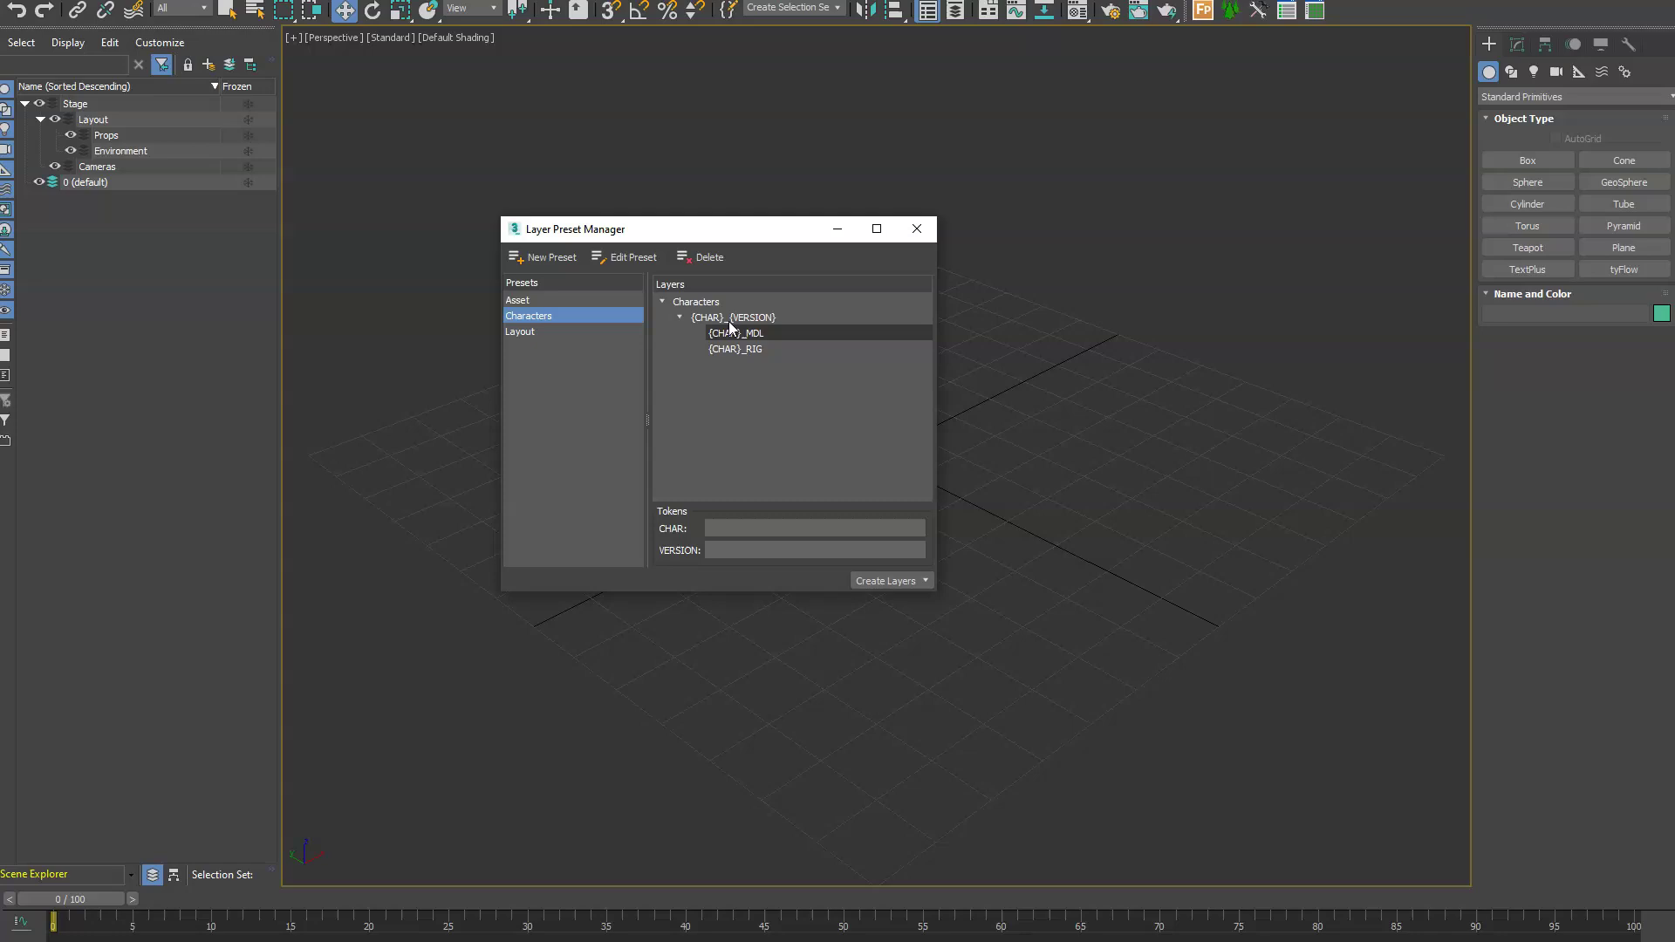
{"action": "left_click", "coordinate": [731, 528]}
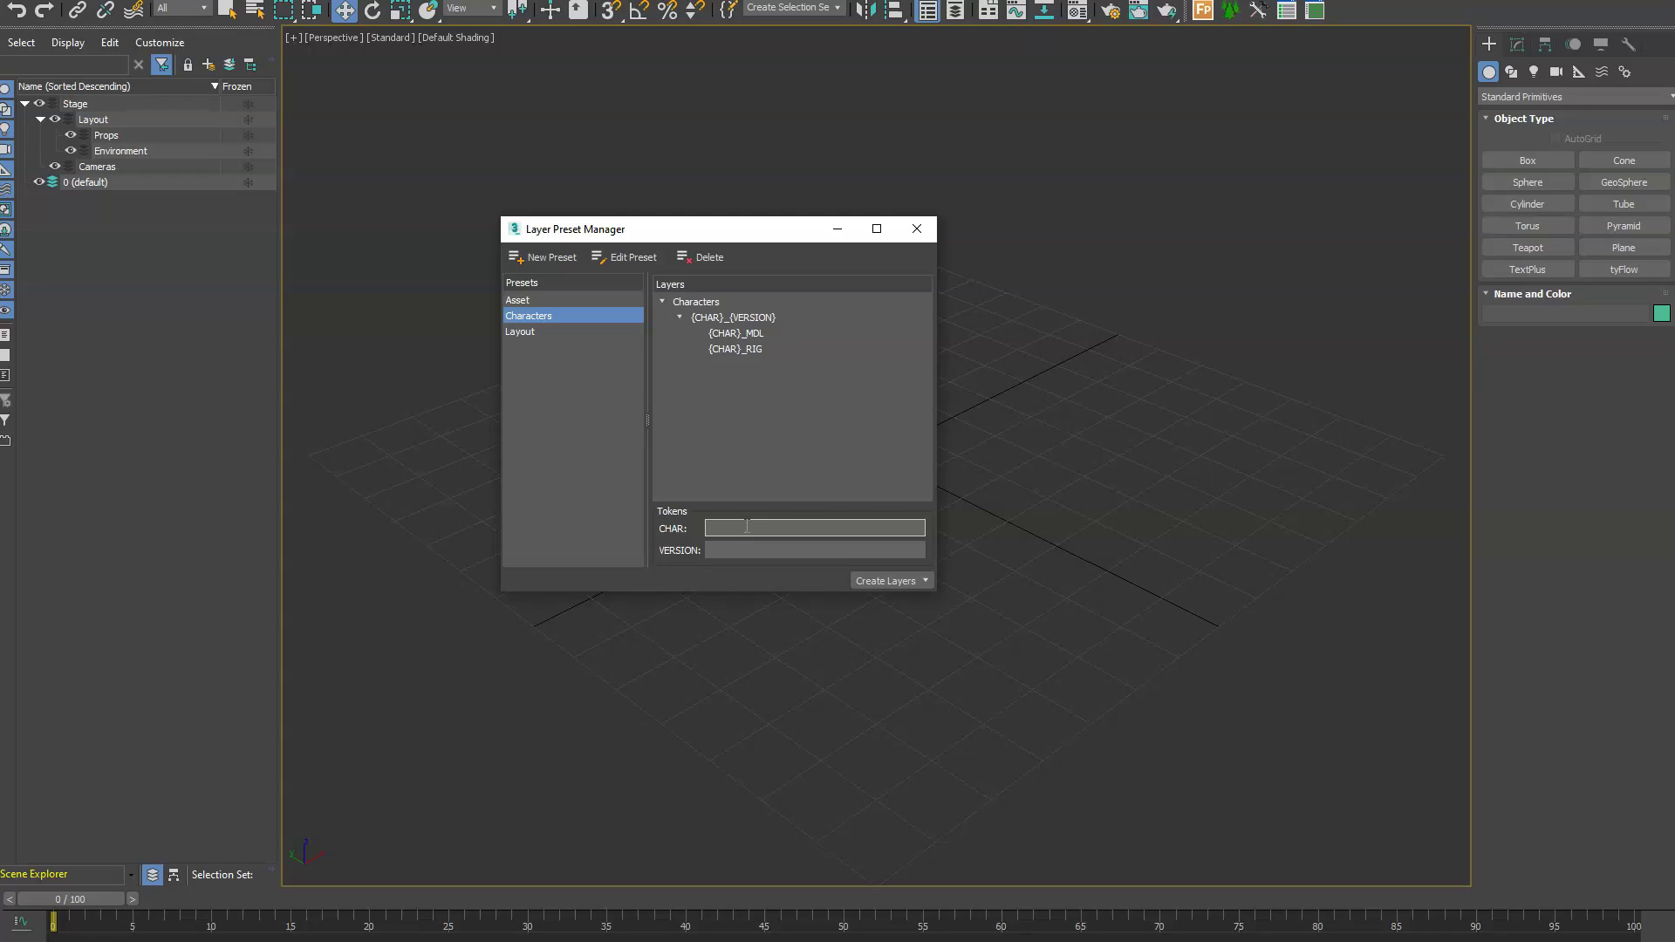
{"action": "type", "text": "Mikey"}
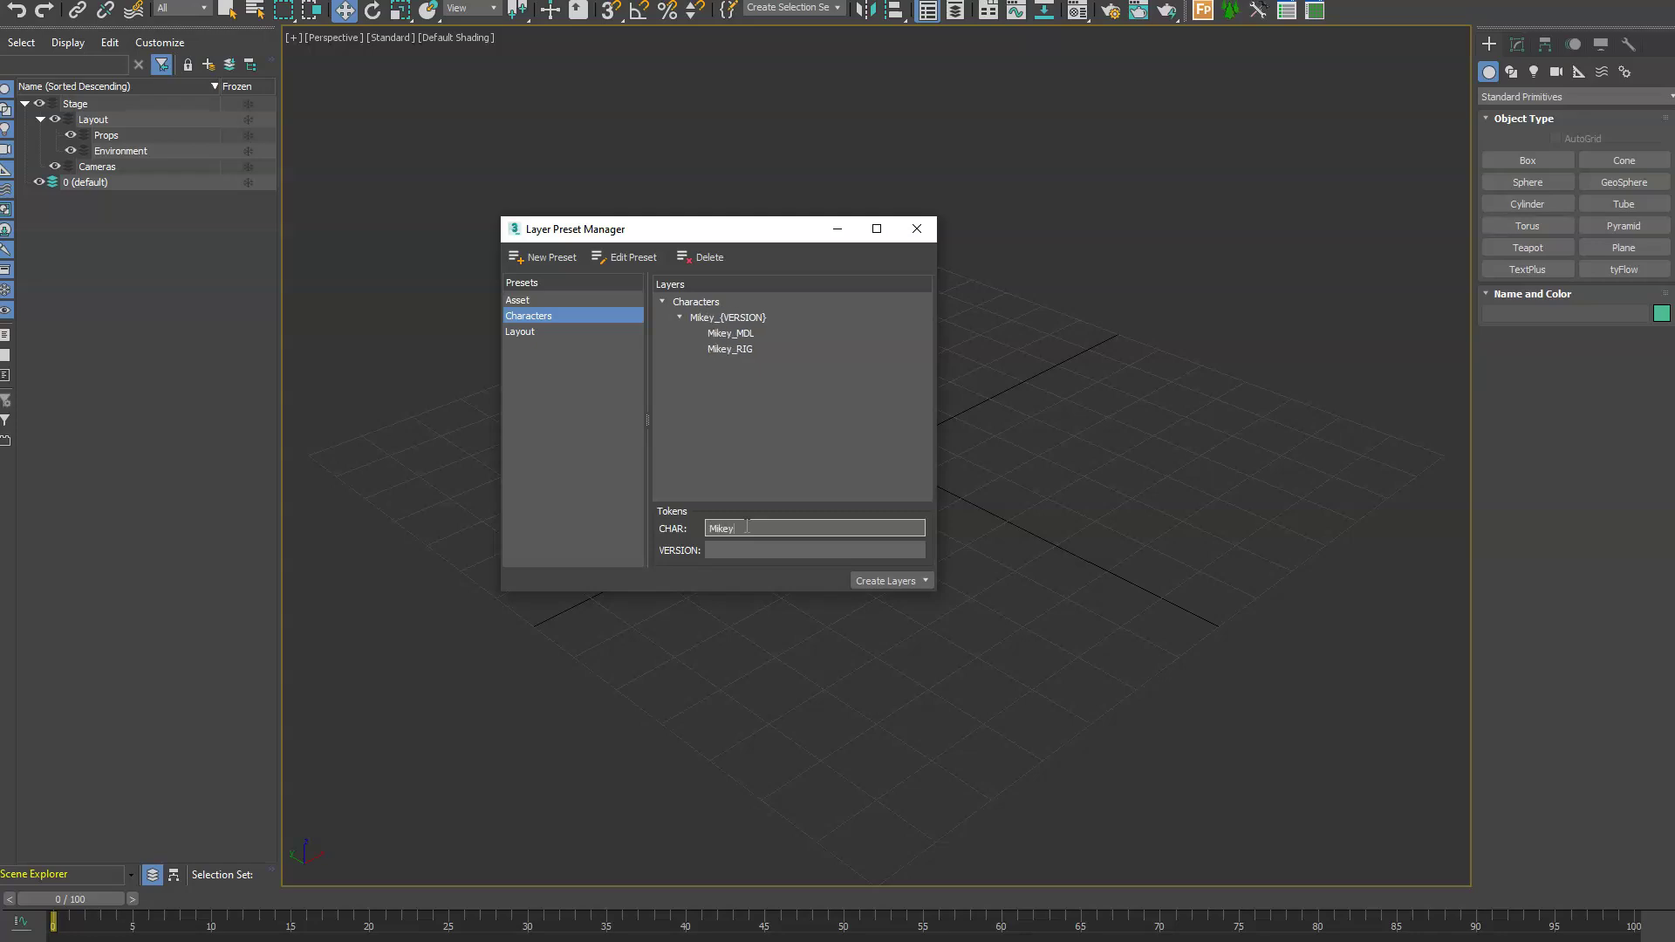
{"action": "key", "text": "Tab"}
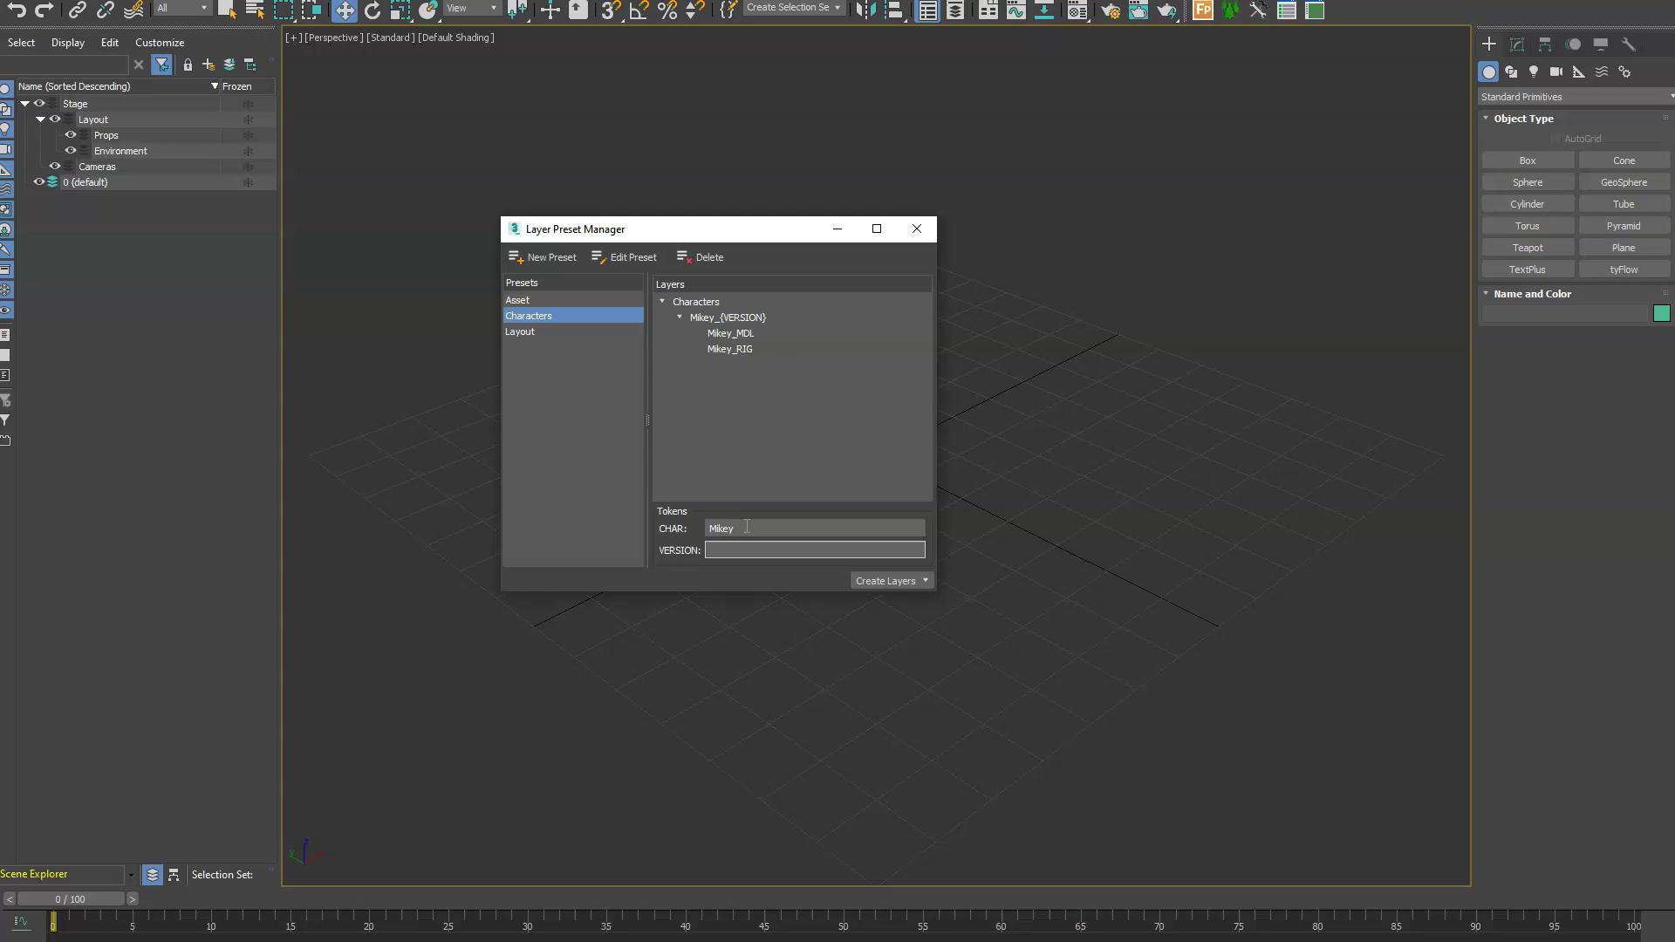
{"action": "type", "text": "v005"}
{"action": "left_click", "coordinate": [917, 582]}
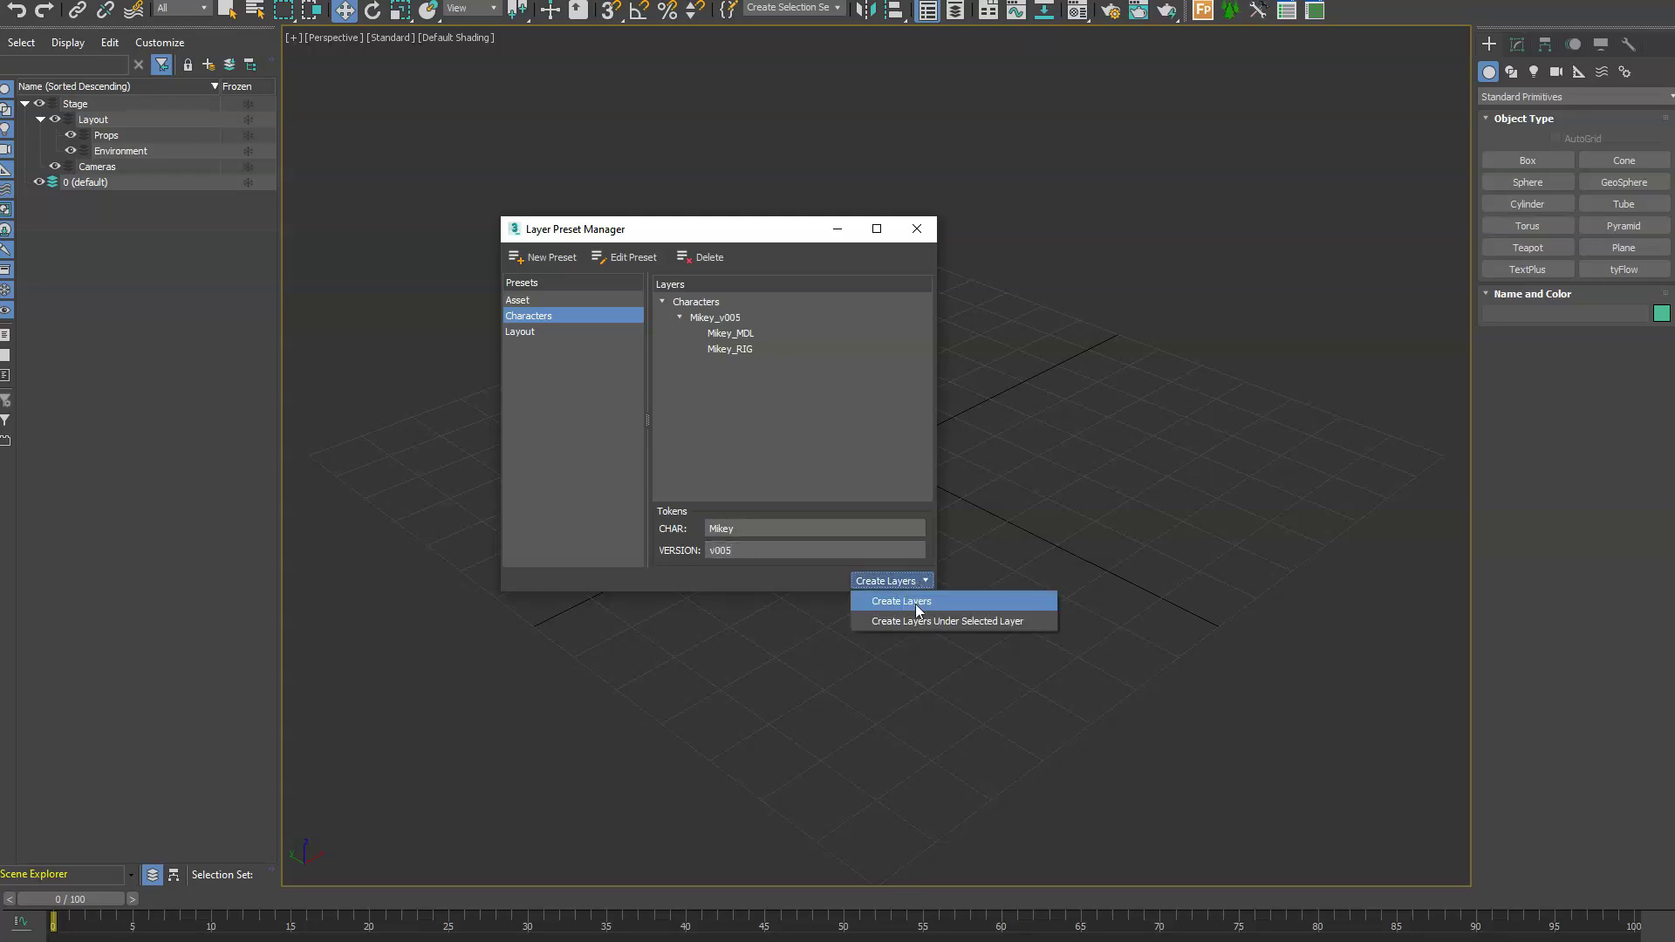
{"action": "left_click", "coordinate": [914, 604]}
{"action": "left_click", "coordinate": [25, 182]}
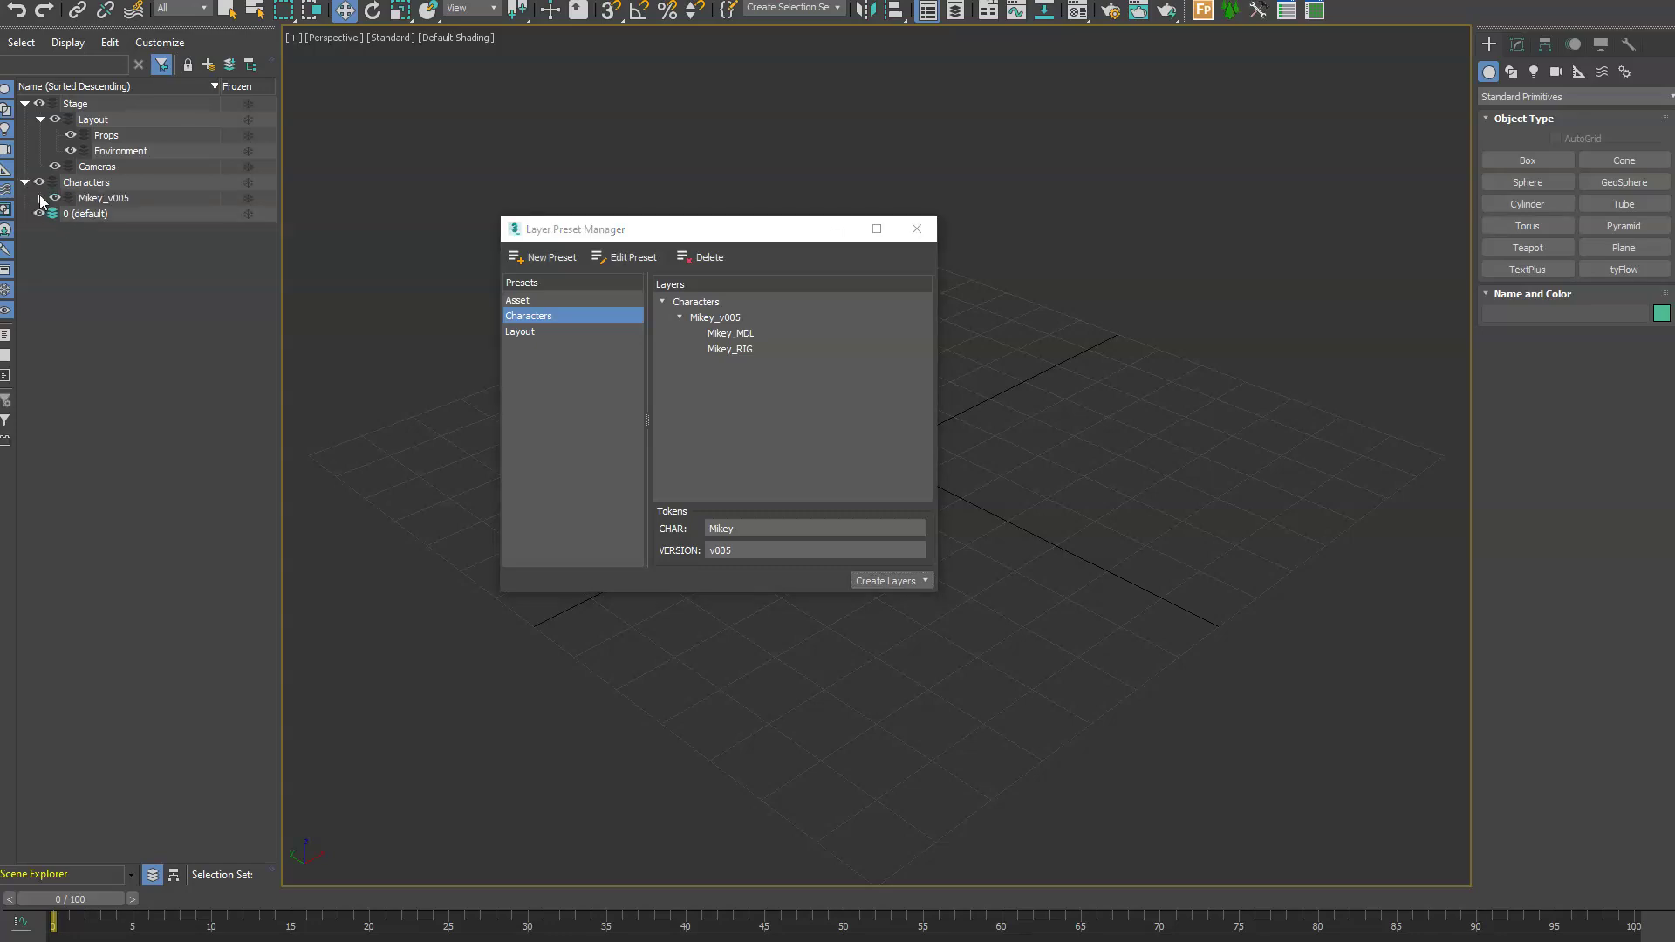
{"action": "left_click", "coordinate": [40, 197]}
- Create a second set of Characters layers with CHAR set to Bug and VERSION to v001, and expand the Bug_v001 layer
{"action": "double_click", "coordinate": [850, 522]}
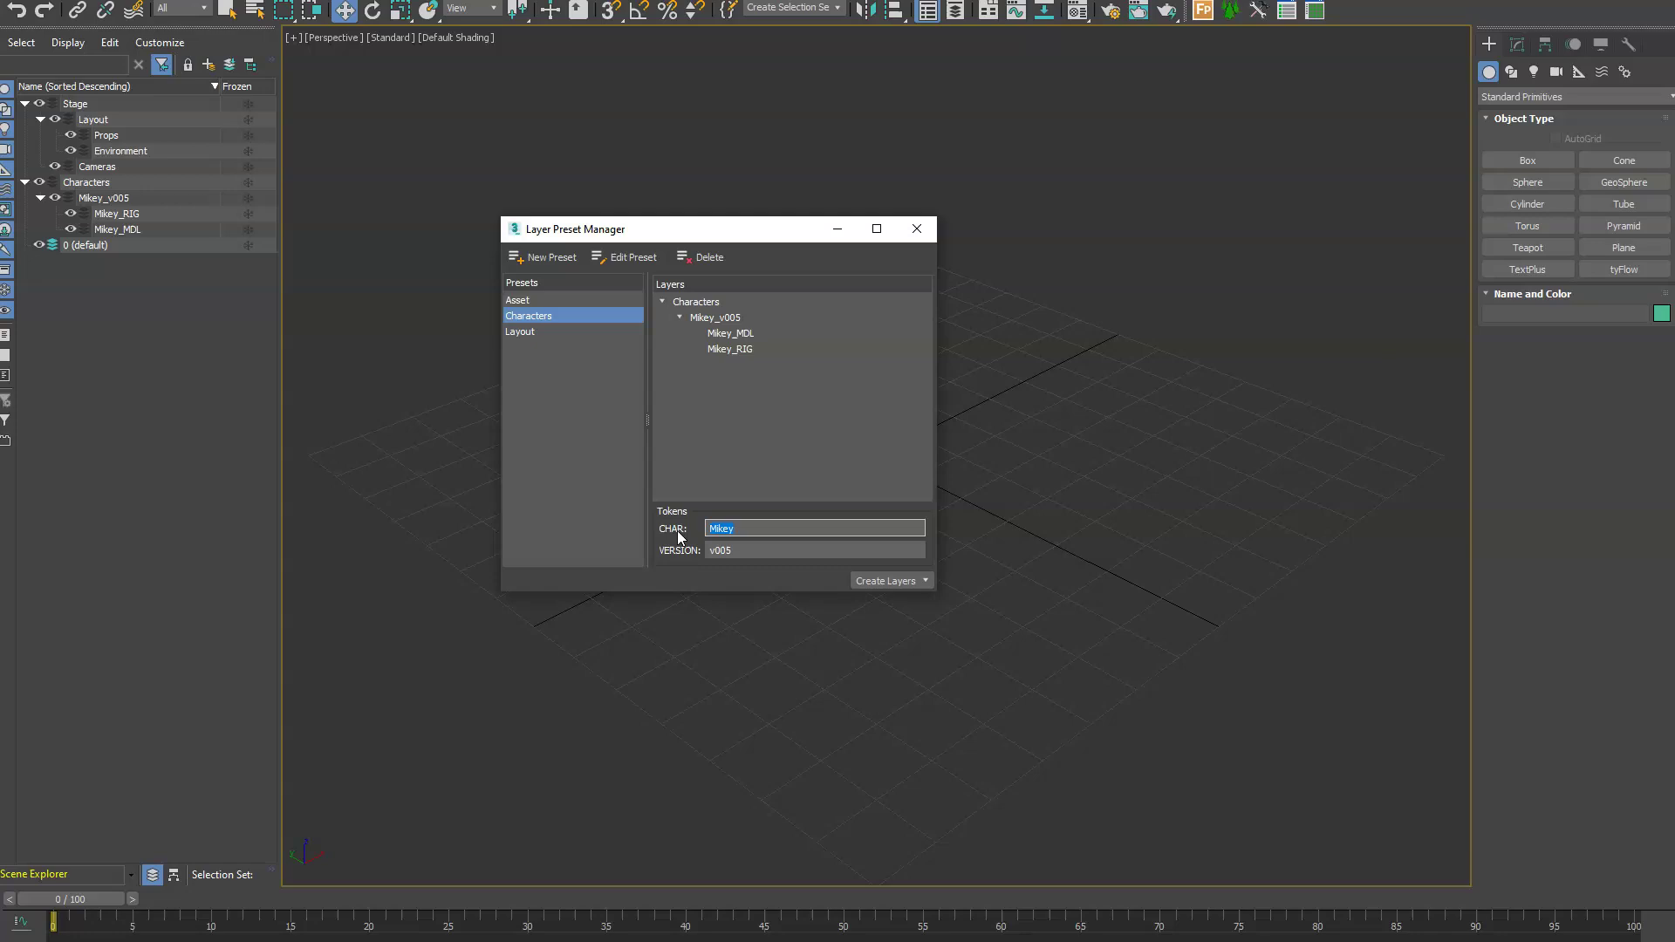
{"action": "type", "text": "Bug"}
{"action": "key", "text": "Tab"}
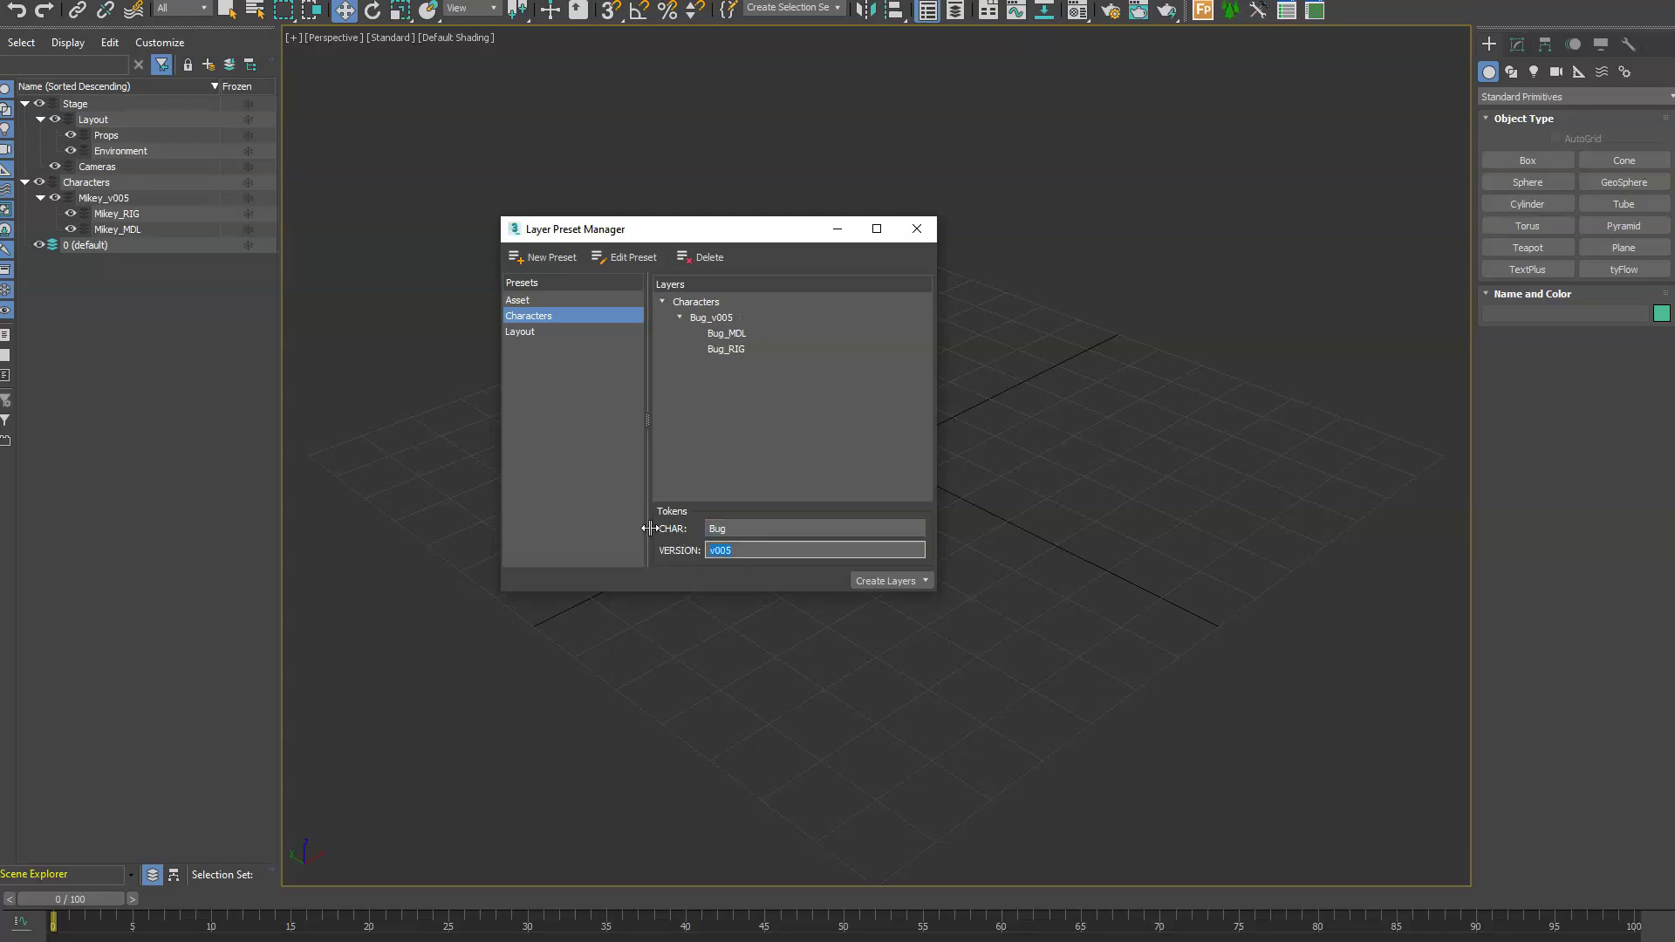
{"action": "left_click", "coordinate": [886, 580]}
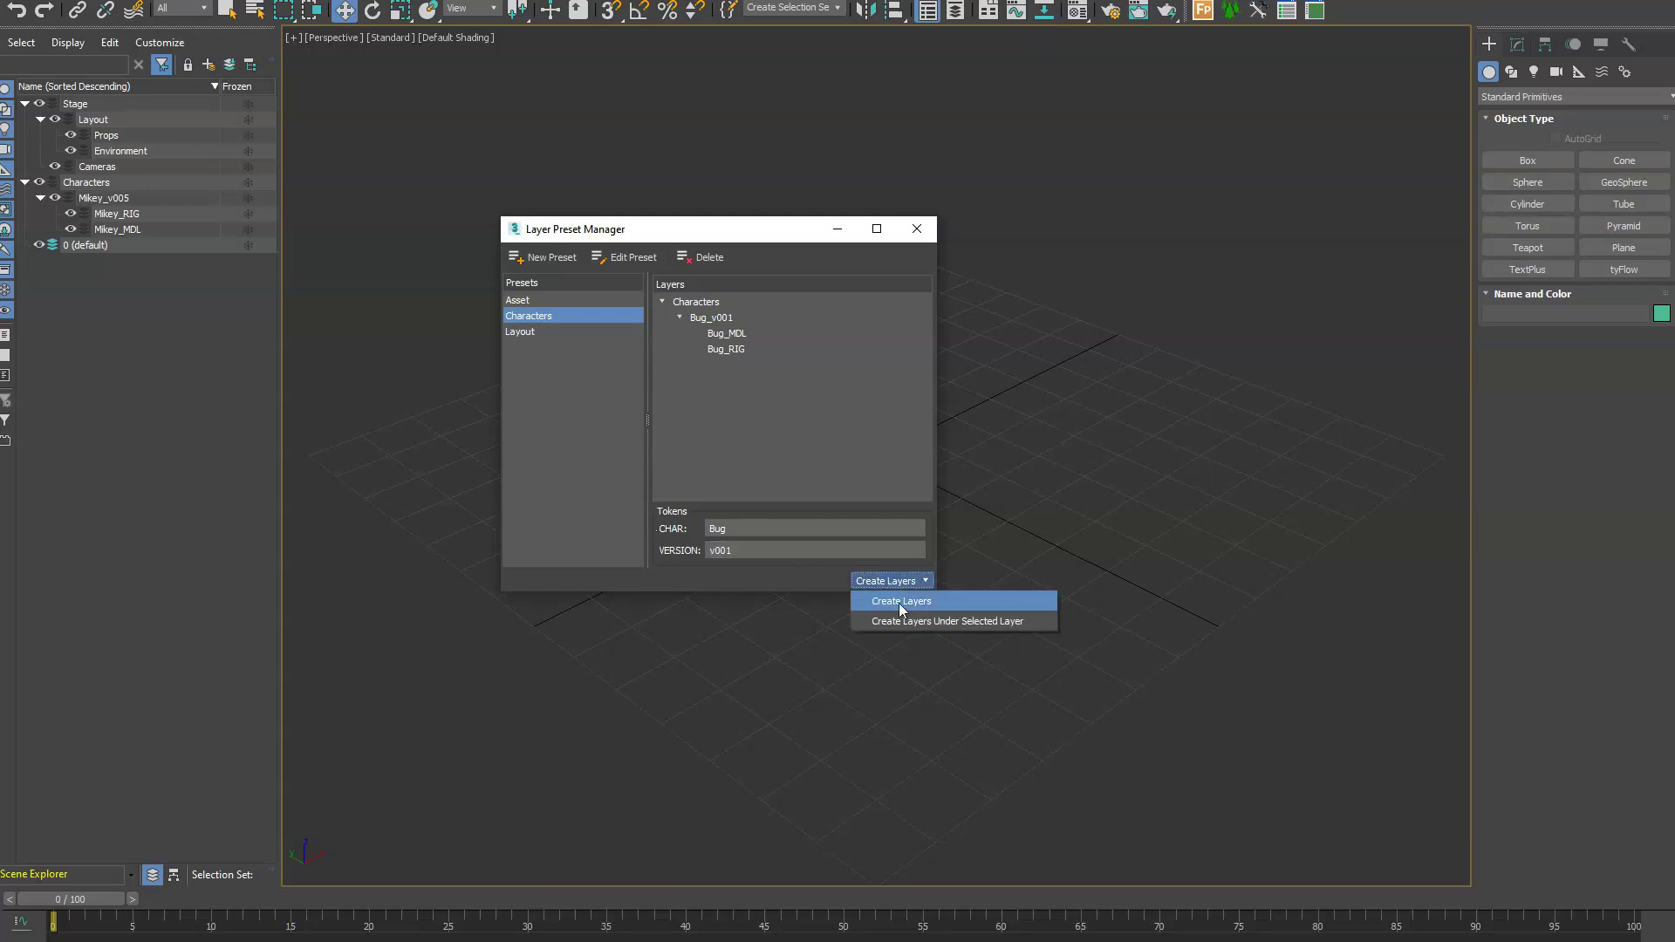
{"action": "left_click", "coordinate": [899, 602]}
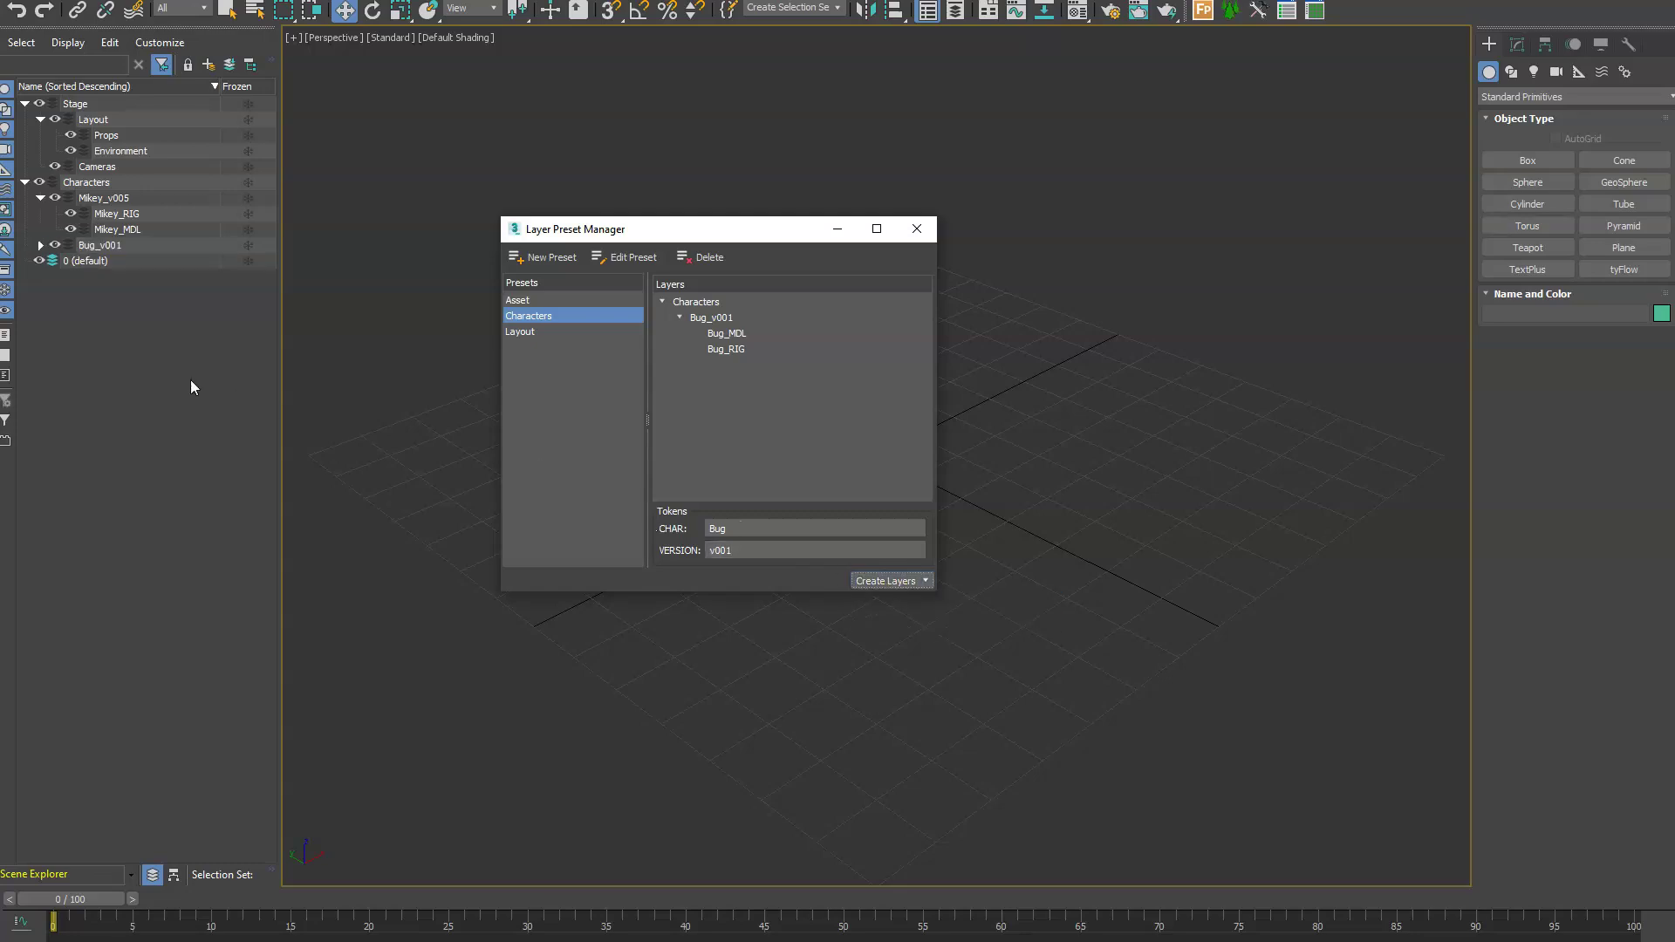
{"action": "left_click", "coordinate": [41, 245]}
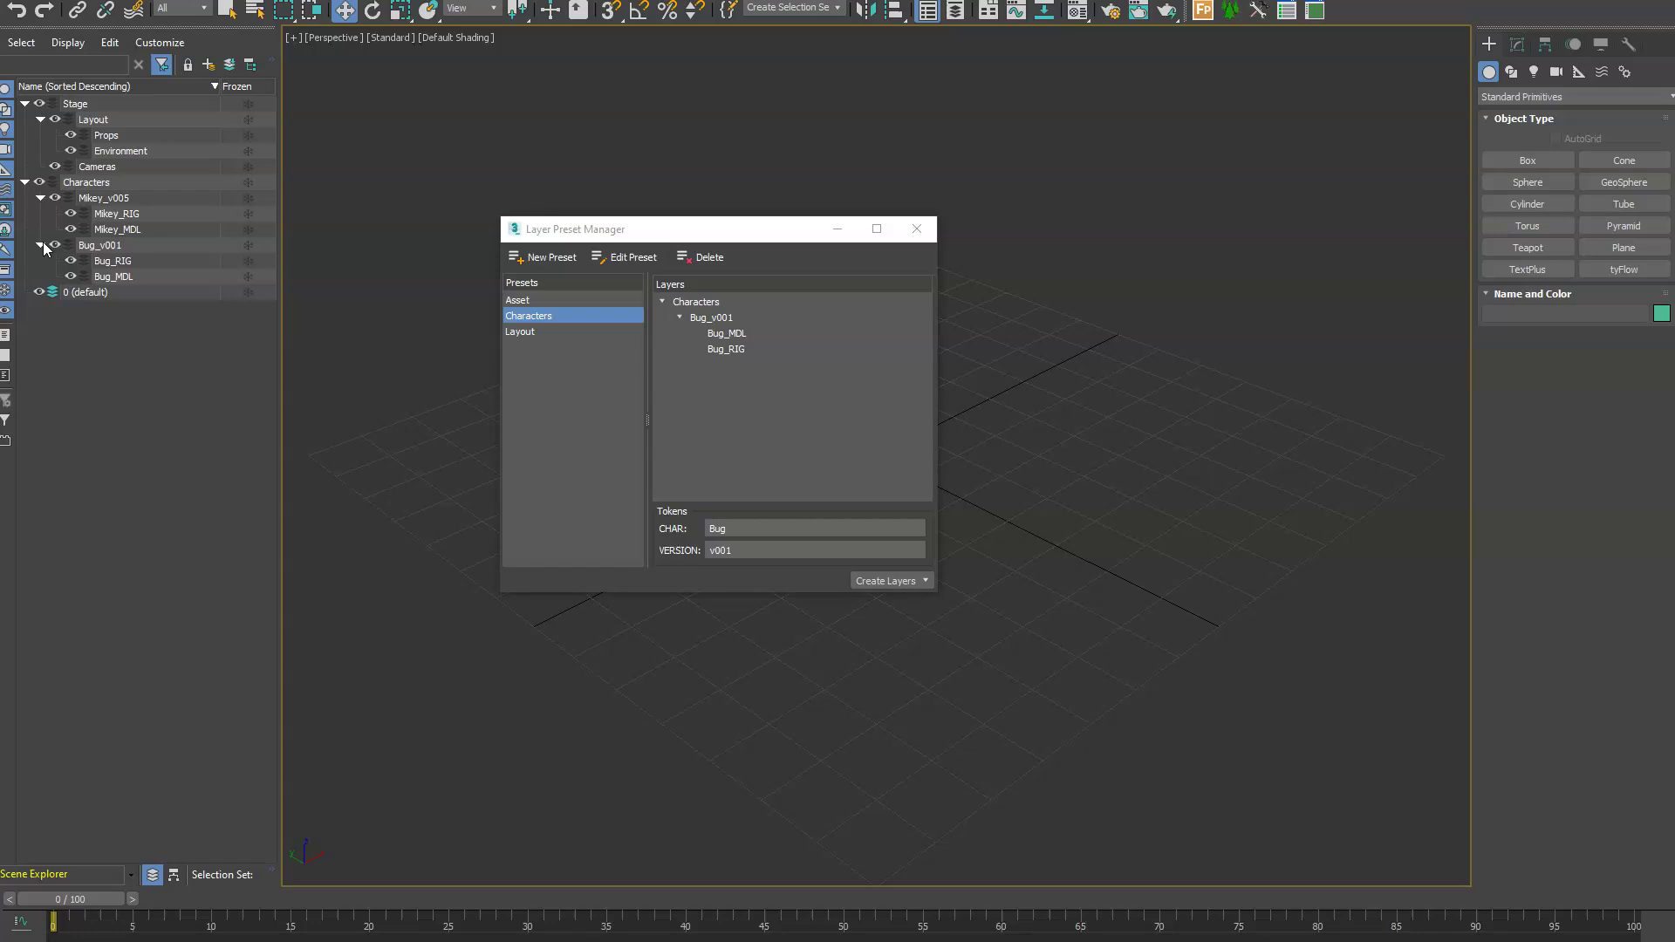
{"action": "left_click", "coordinate": [41, 198]}
{"action": "left_click", "coordinate": [40, 198]}
- Compare the layer structures of the Asset and Characters presets, and collapse the Mikey_v005 and Bug_v001 layers in the scene
{"action": "left_click", "coordinate": [926, 580]}
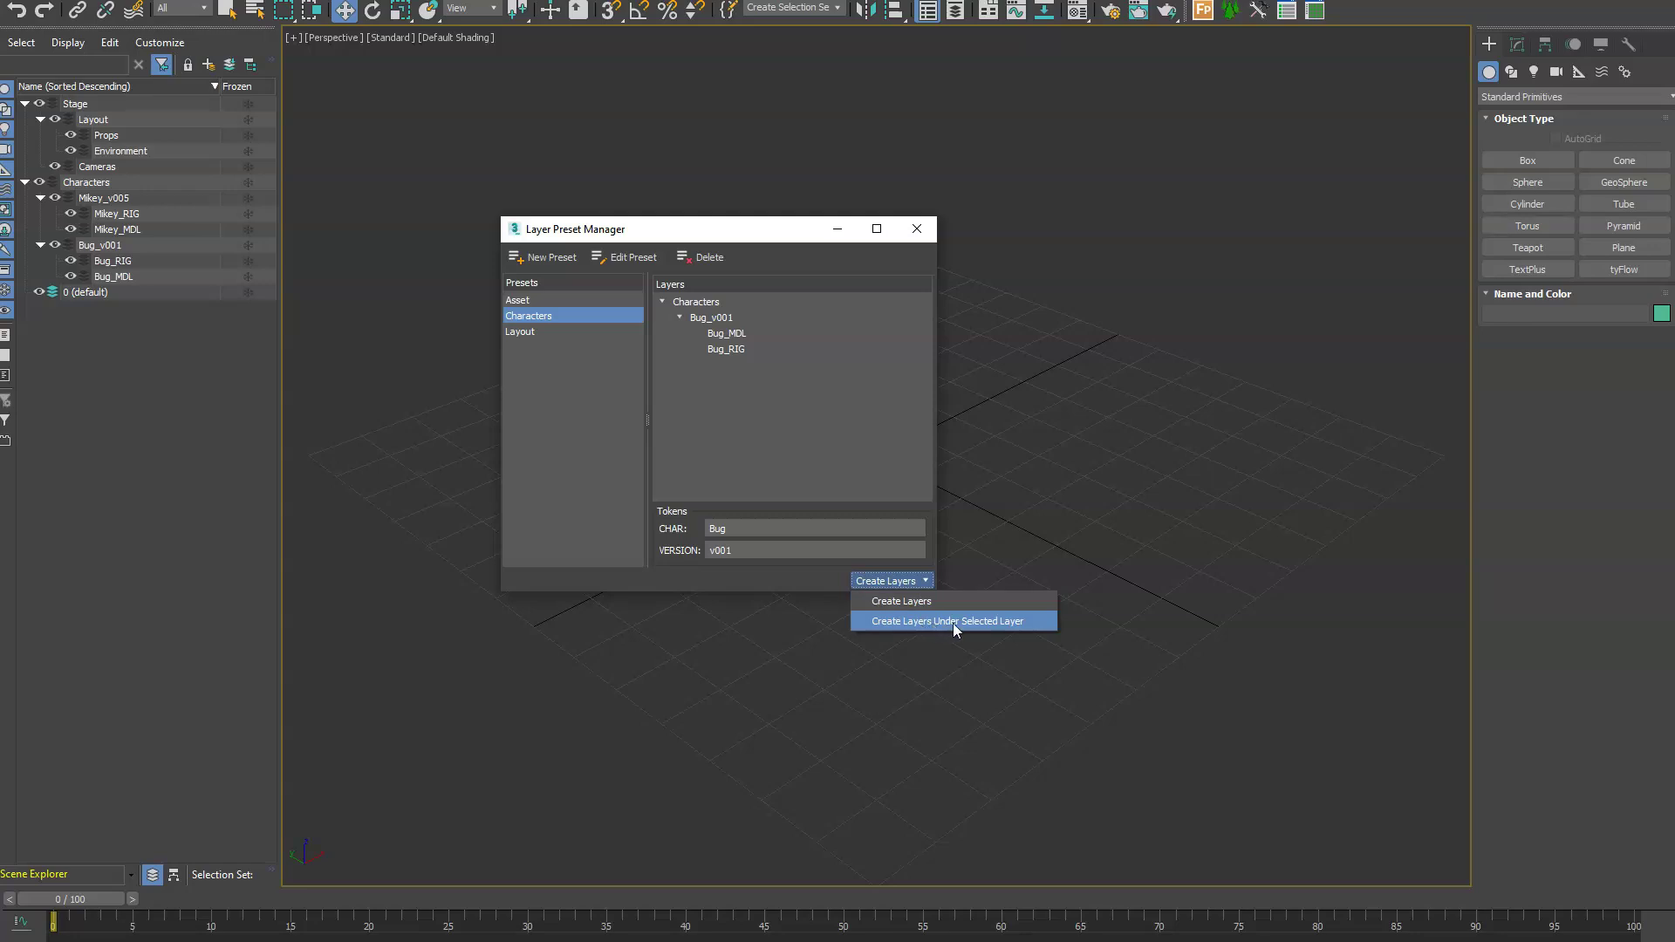
{"action": "left_click", "coordinate": [944, 605]}
{"action": "left_click", "coordinate": [541, 301]}
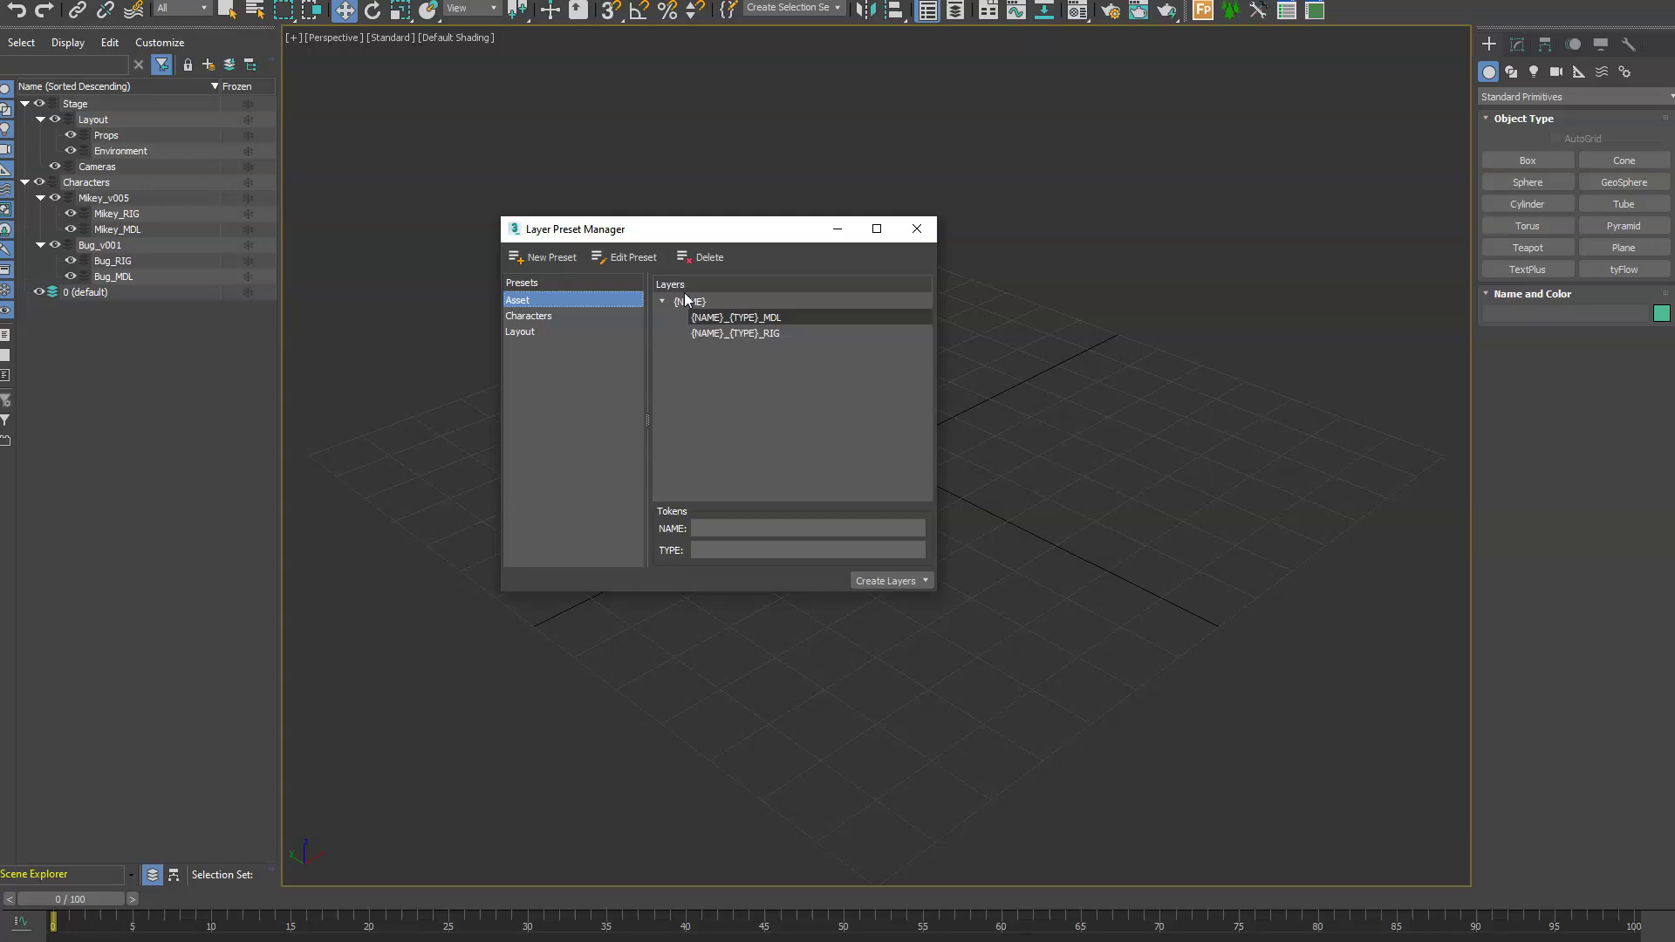
{"action": "left_click", "coordinate": [563, 316]}
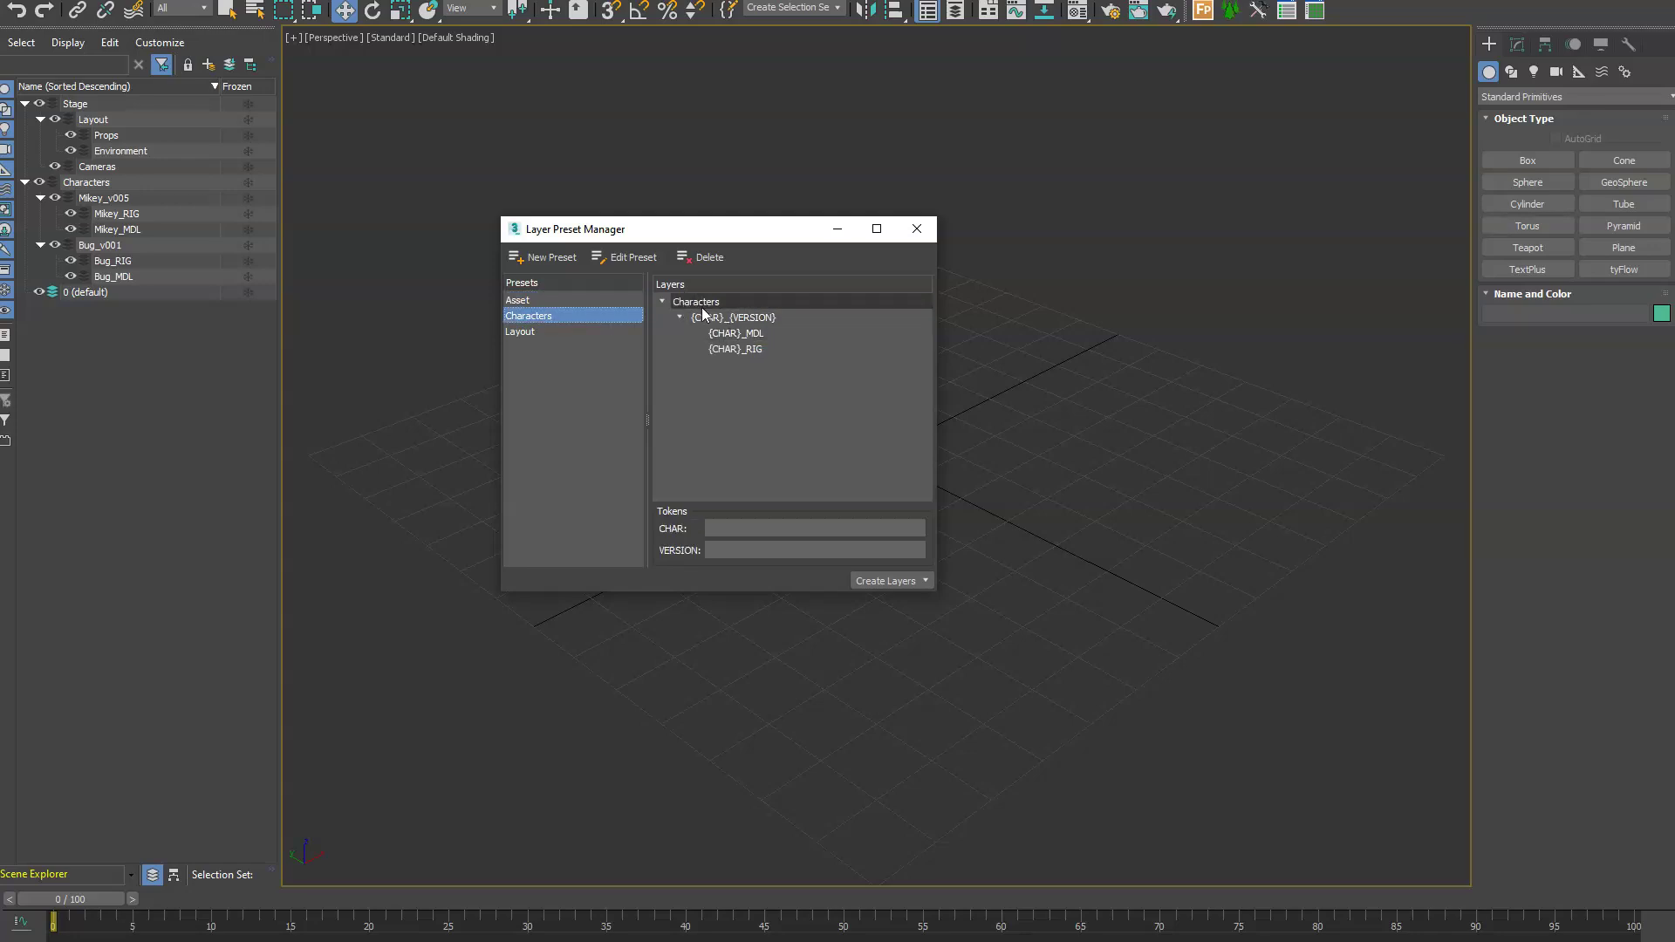
{"action": "left_click", "coordinate": [40, 198]}
{"action": "left_click", "coordinate": [40, 213]}
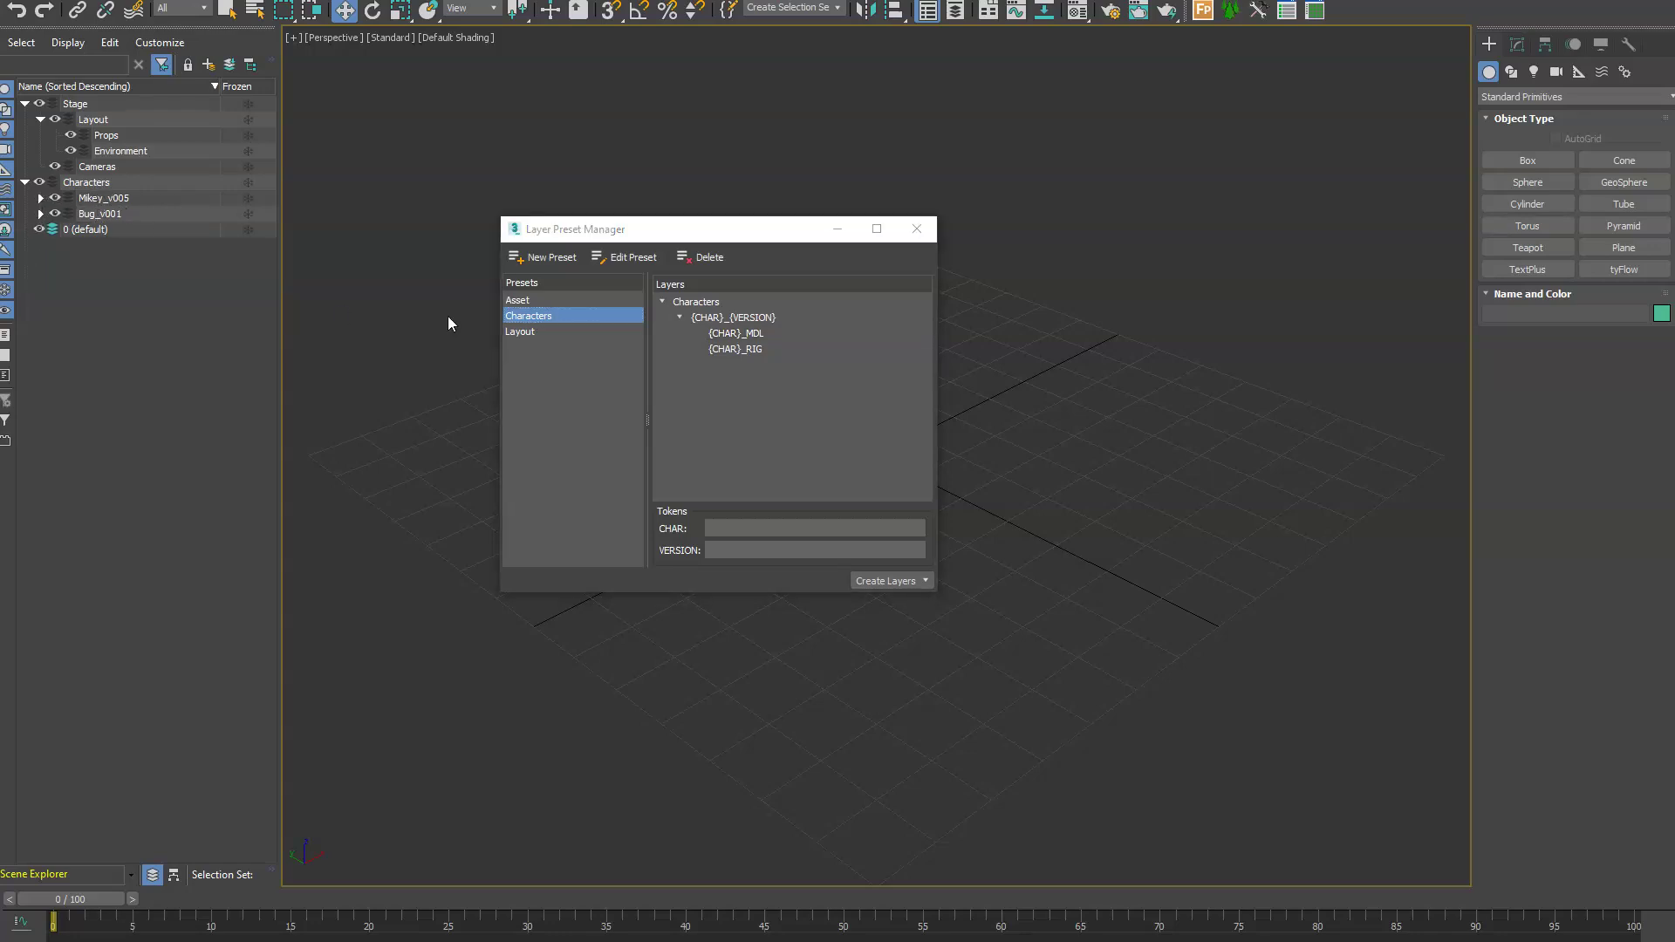
- Choose the Asset preset and set its NAME token to Bunnies and its TYPE token to PROP
{"action": "left_click", "coordinate": [517, 301]}
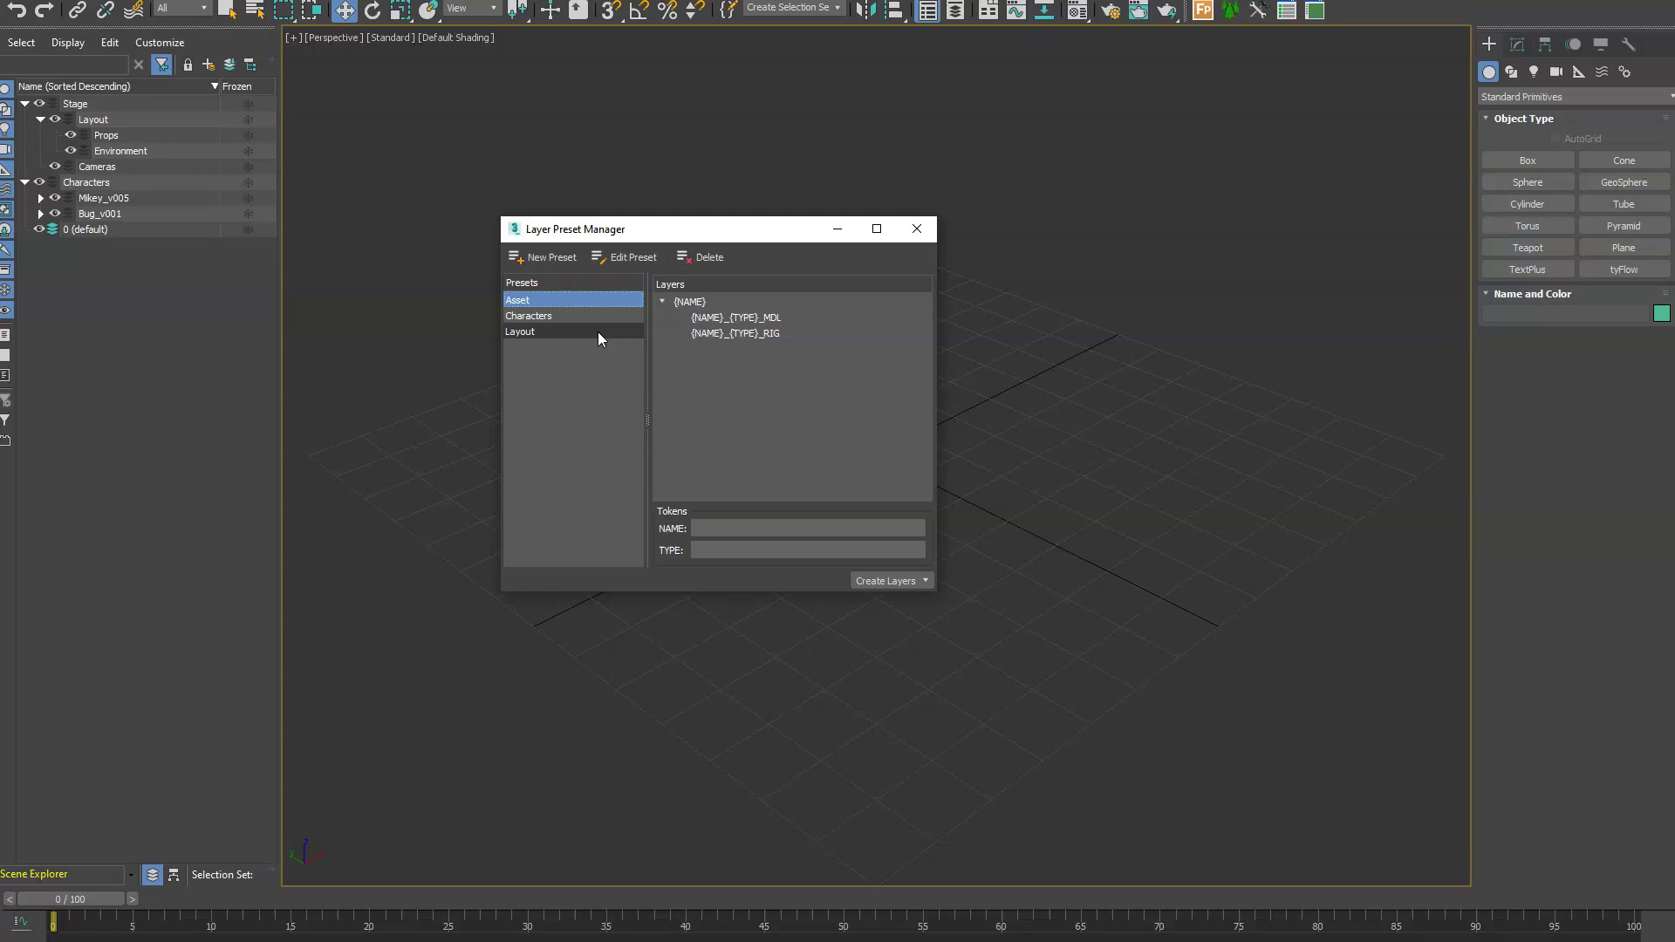
{"action": "left_click", "coordinate": [689, 301]}
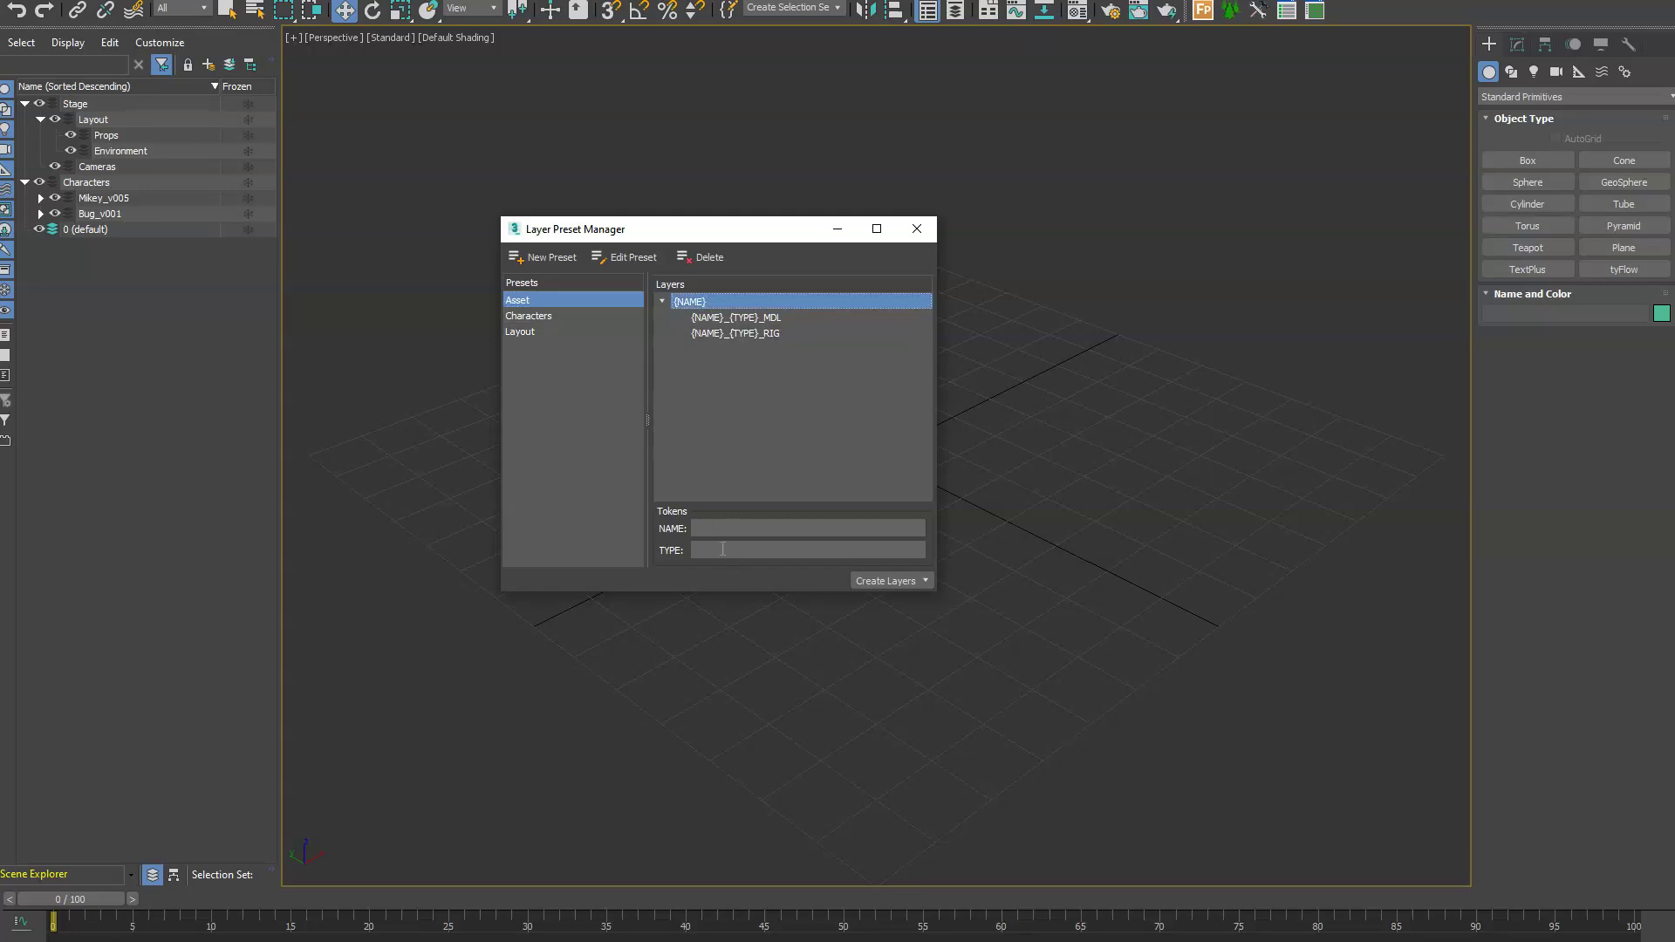
{"action": "left_click", "coordinate": [707, 526]}
{"action": "type", "text": "Bunnies"}
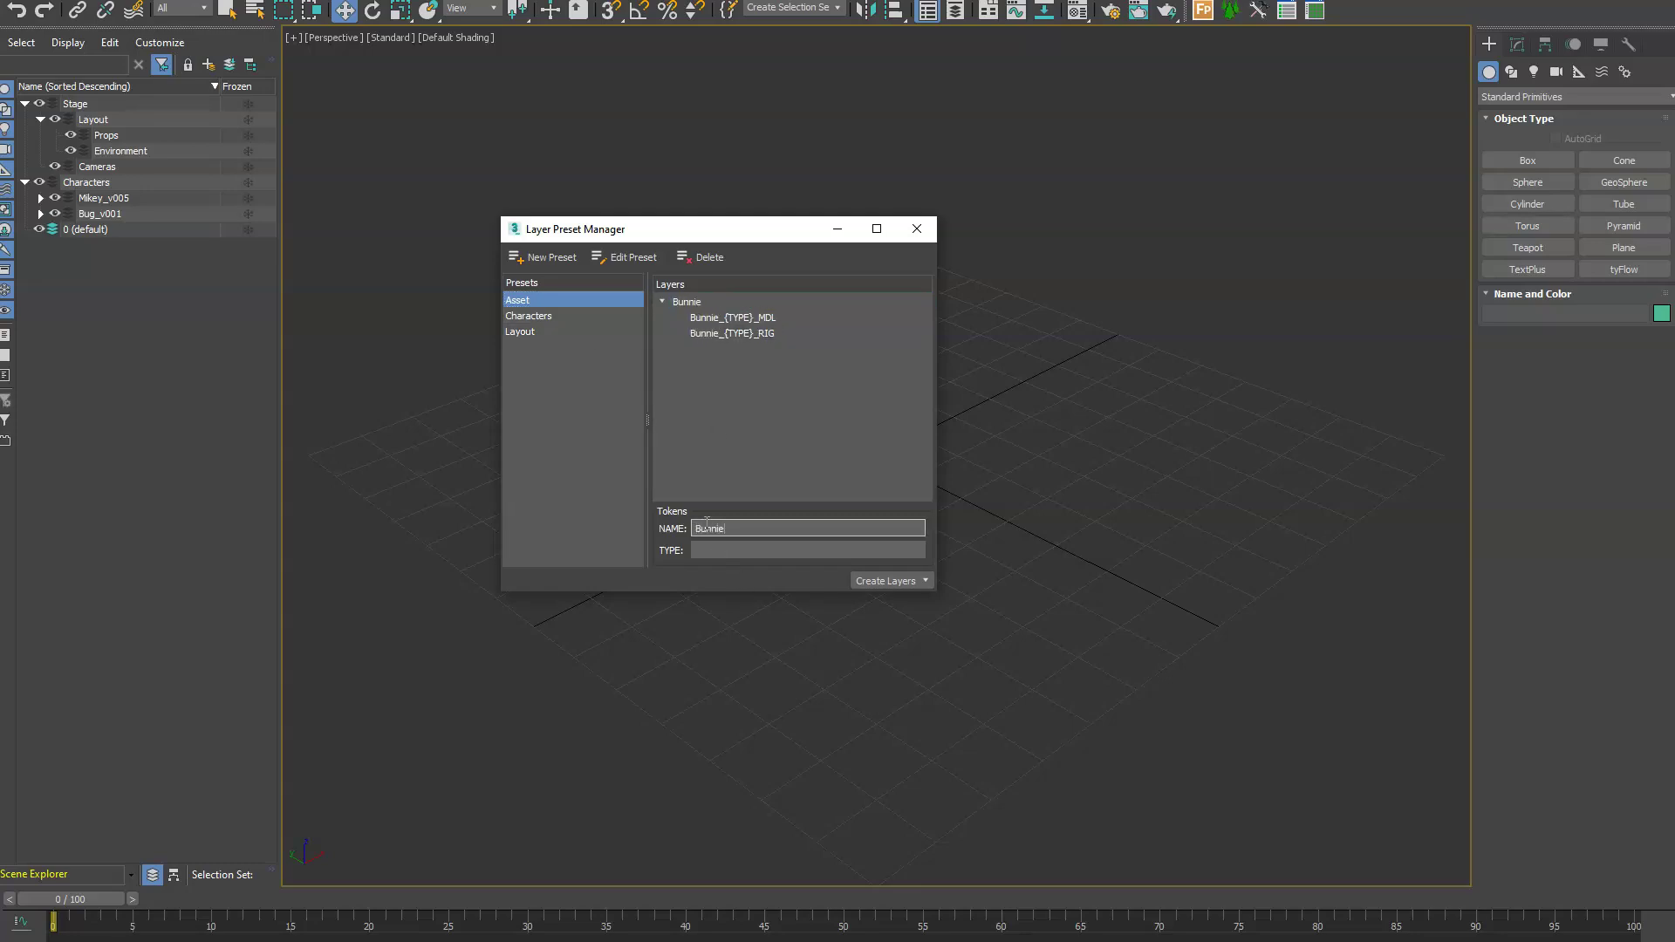
{"action": "key", "text": "Tab"}
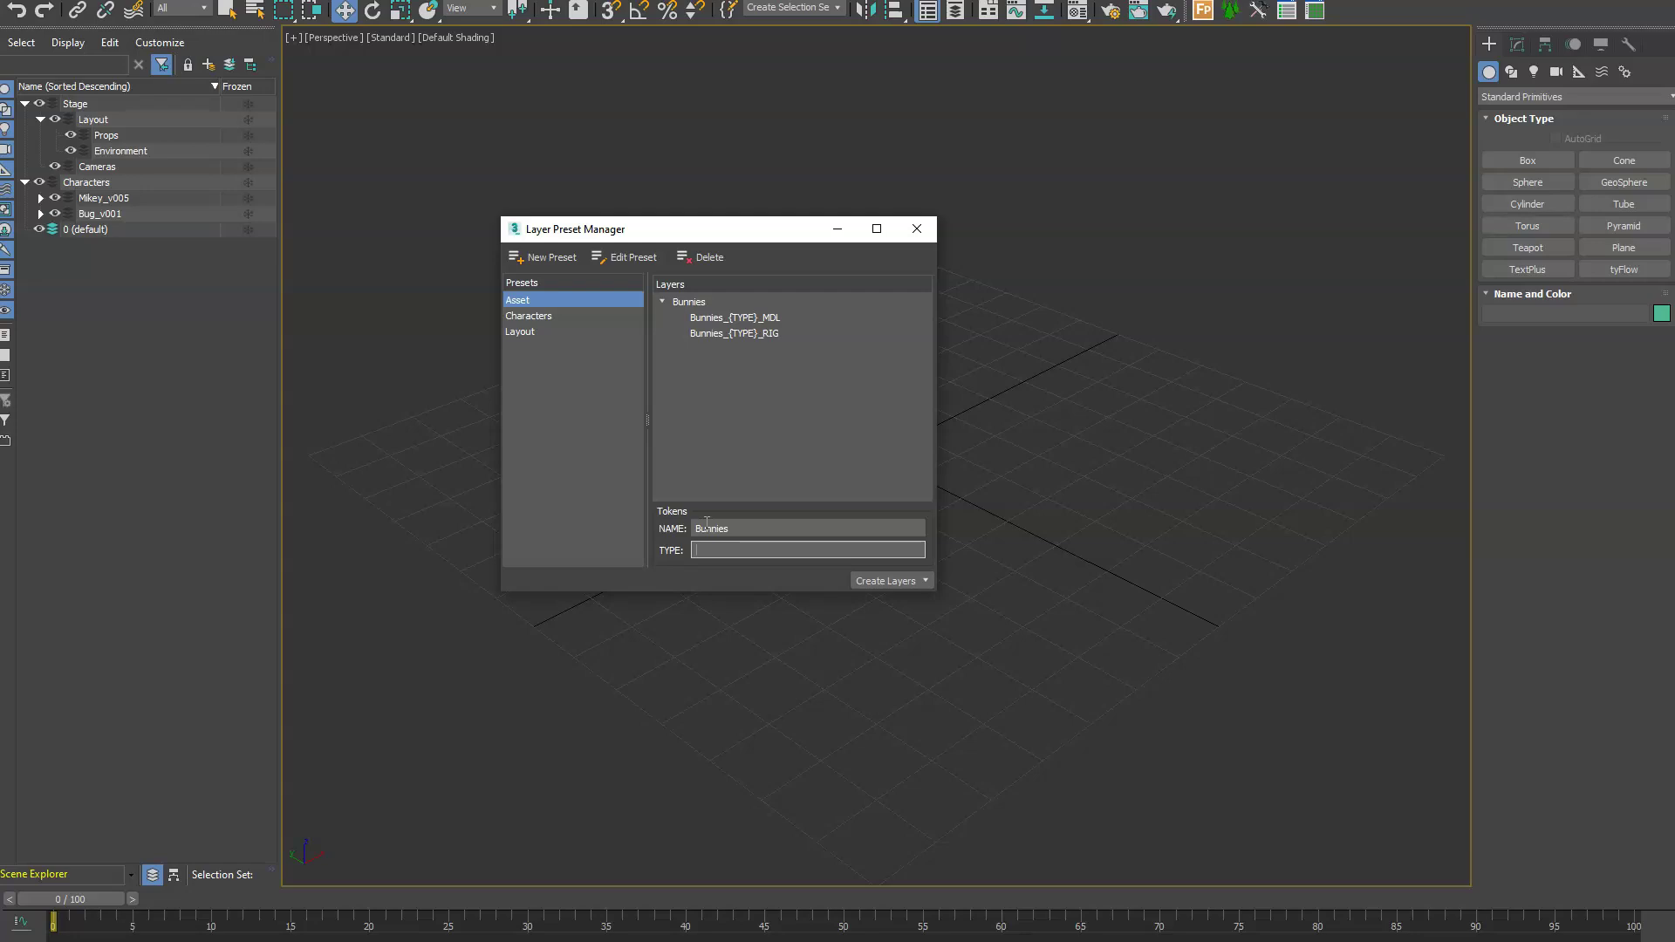
{"action": "type", "text": "PROP"}
- Create the Asset preset's Bunnies layers under the existing Characters layer, and expand the Bunnies layer in the scene
{"action": "left_click", "coordinate": [914, 582]}
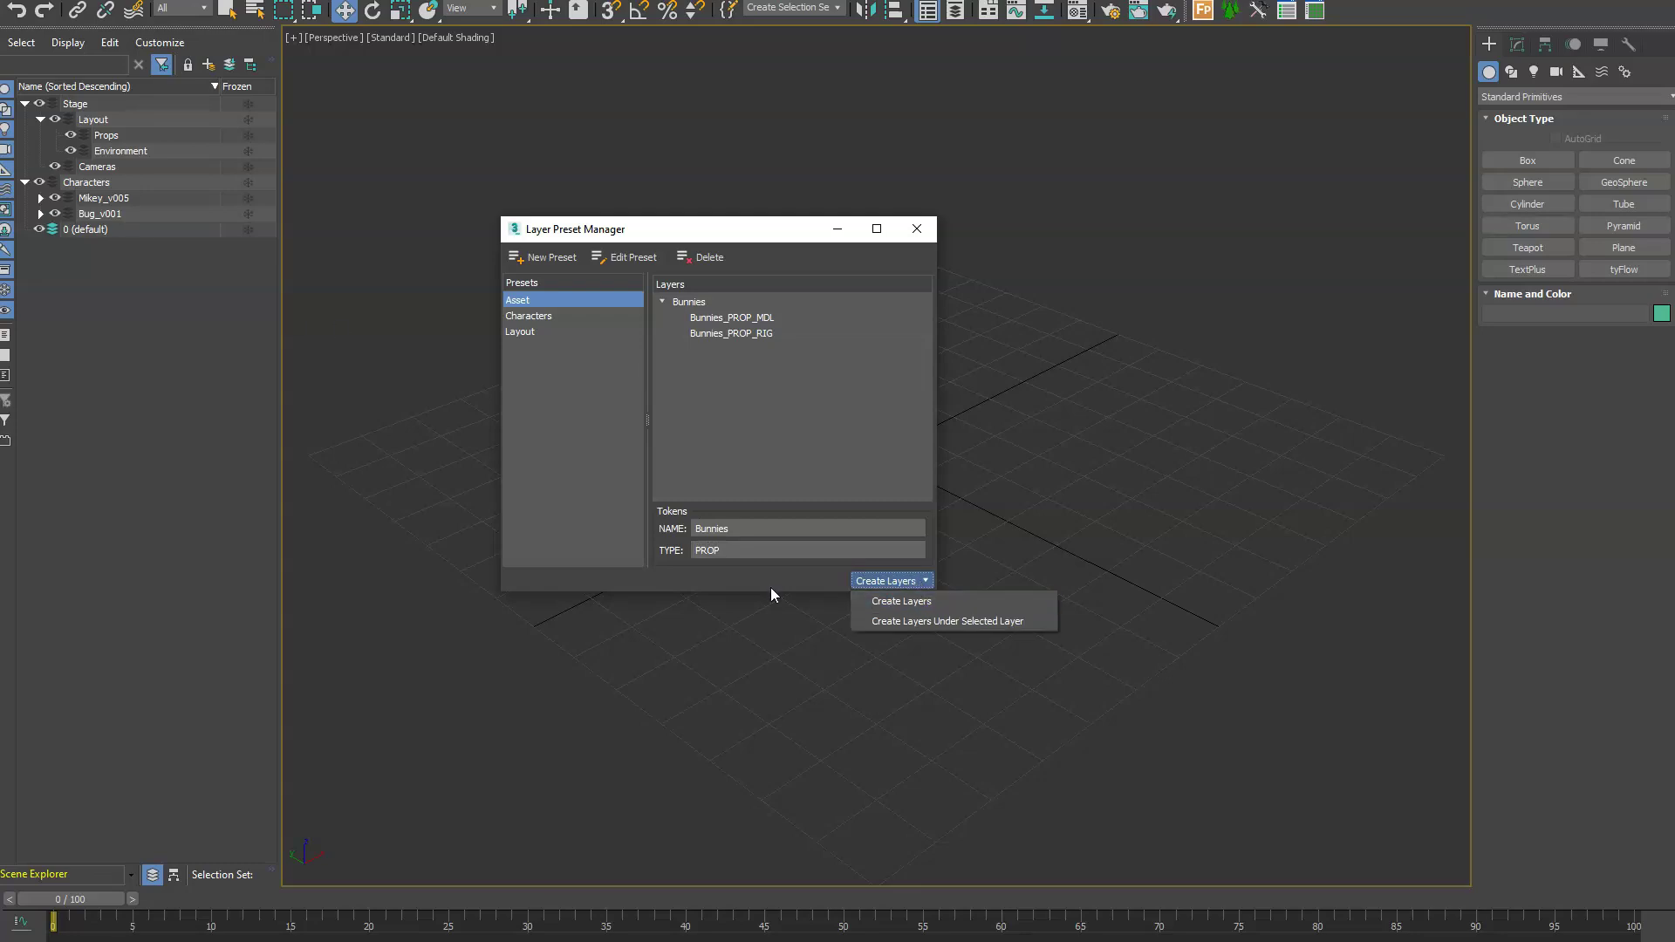
{"action": "left_click", "coordinate": [25, 104]}
{"action": "left_click", "coordinate": [26, 103]}
{"action": "left_click", "coordinate": [25, 119]}
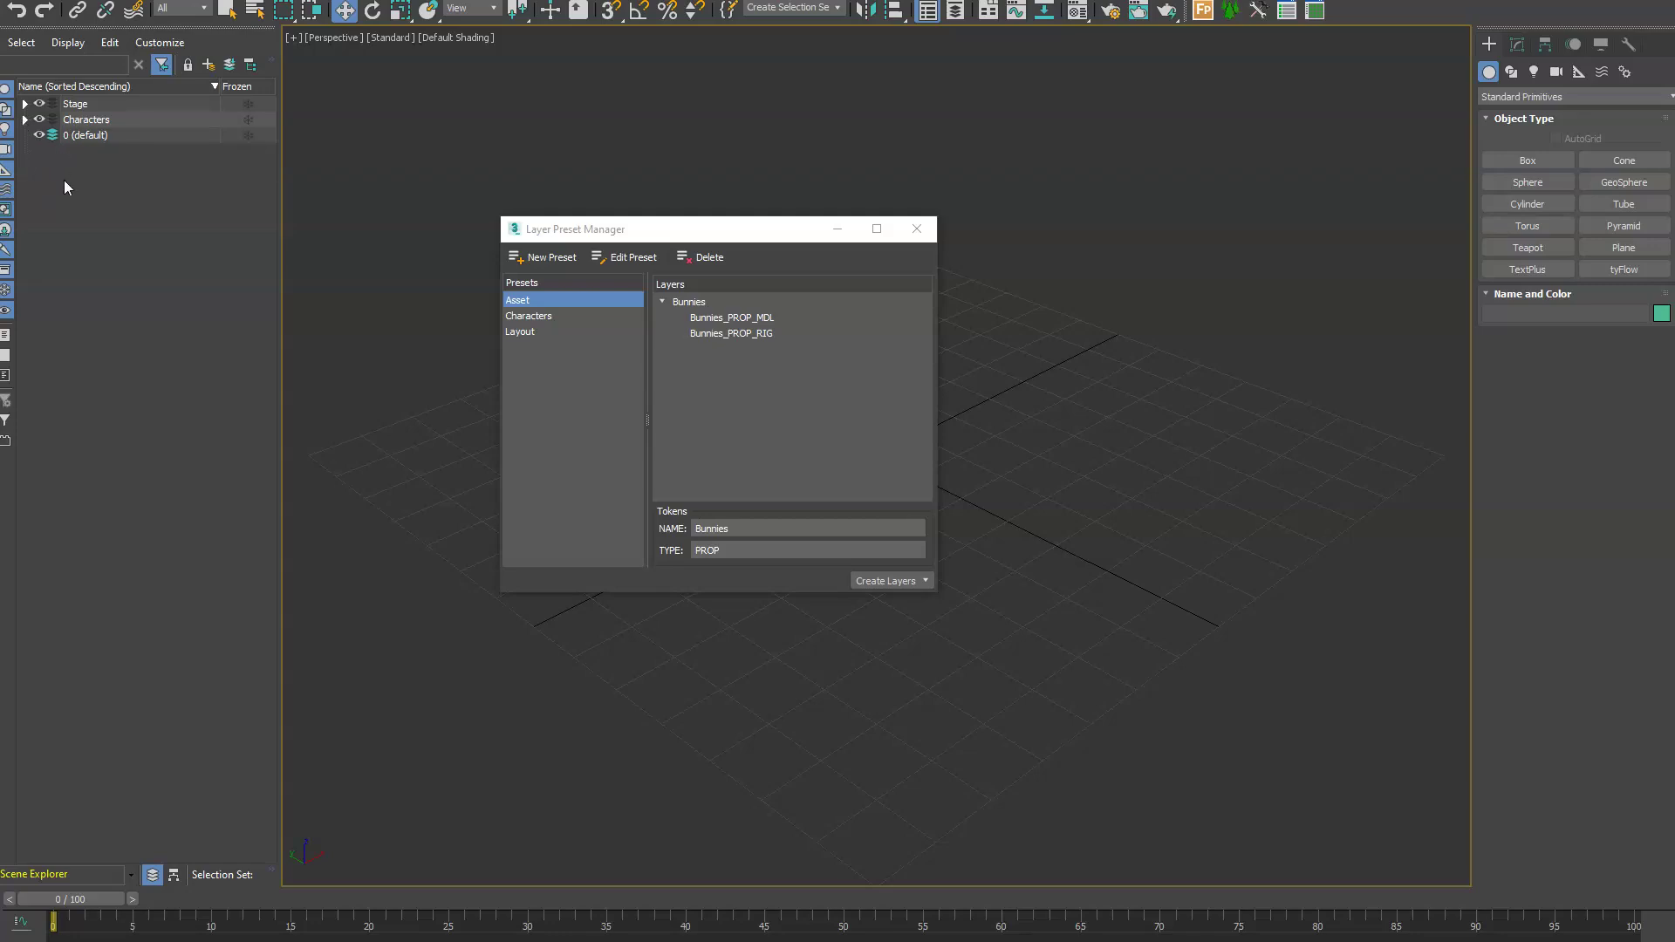
{"action": "left_click", "coordinate": [26, 119]}
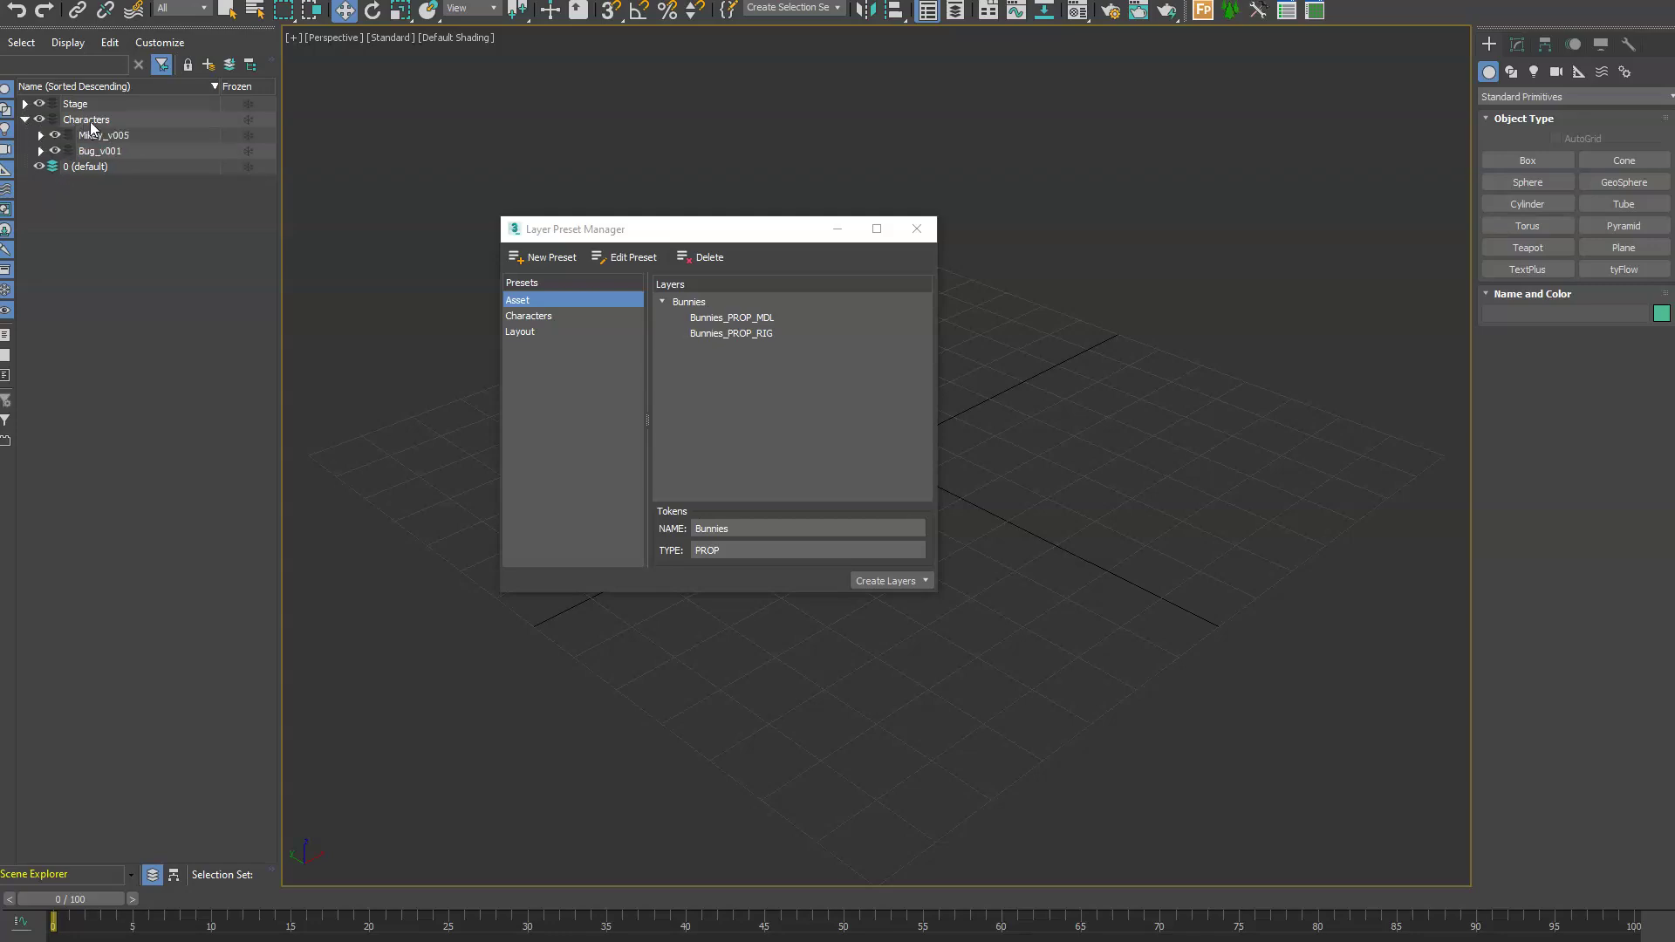
{"action": "left_click", "coordinate": [99, 127]}
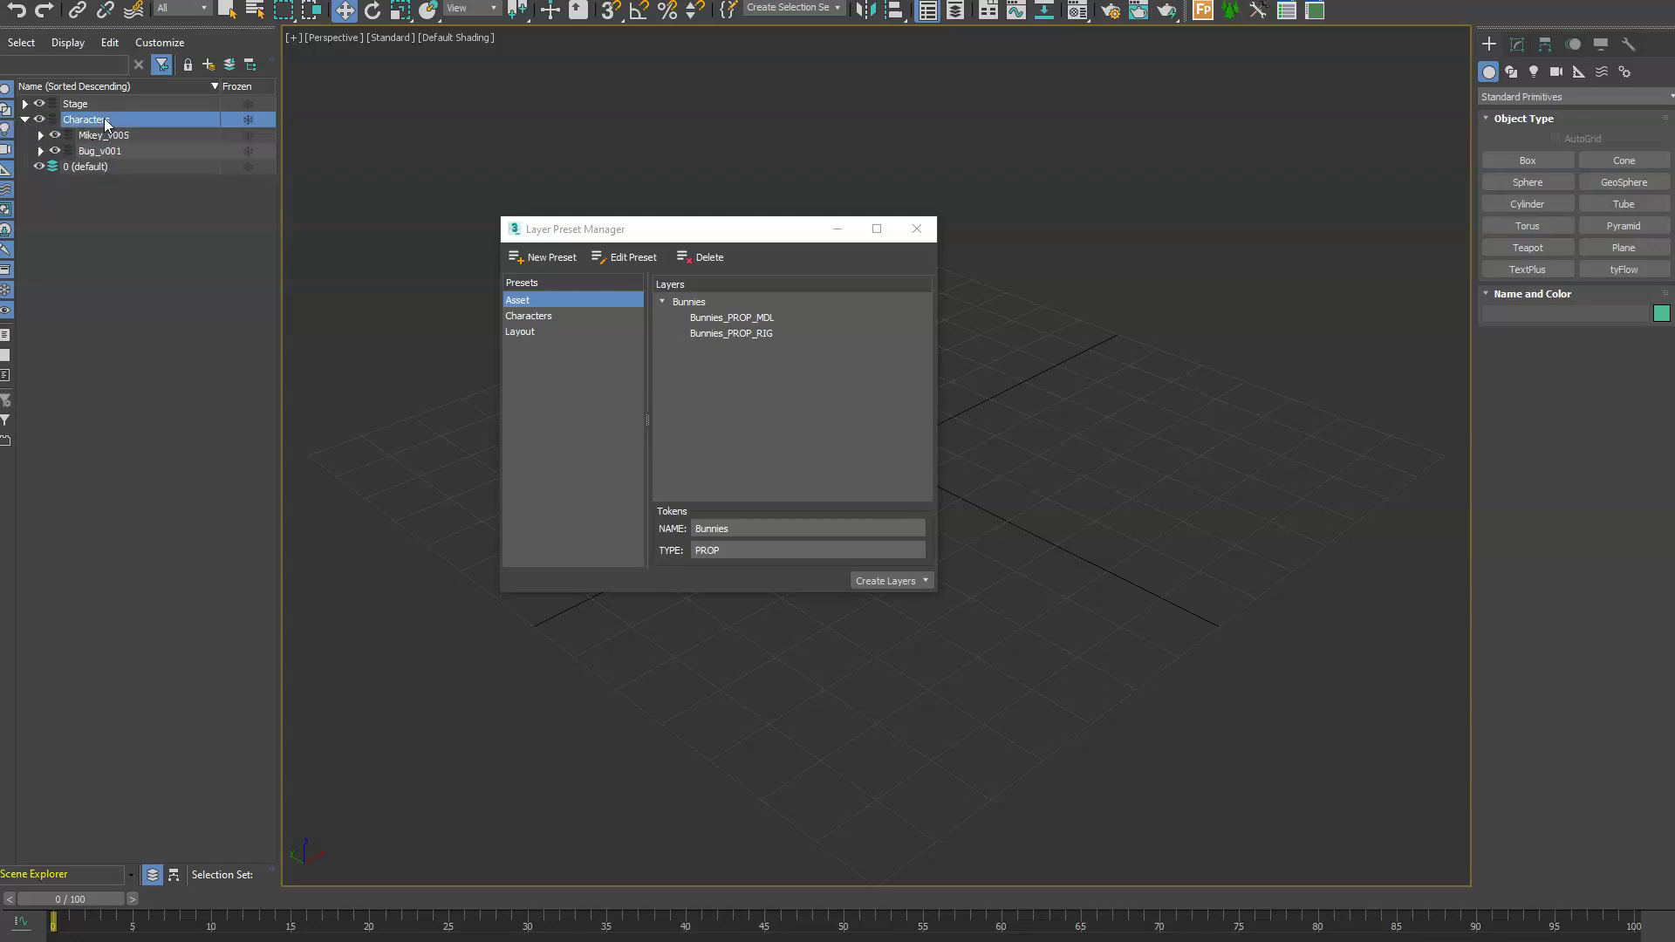
{"action": "left_click", "coordinate": [924, 581]}
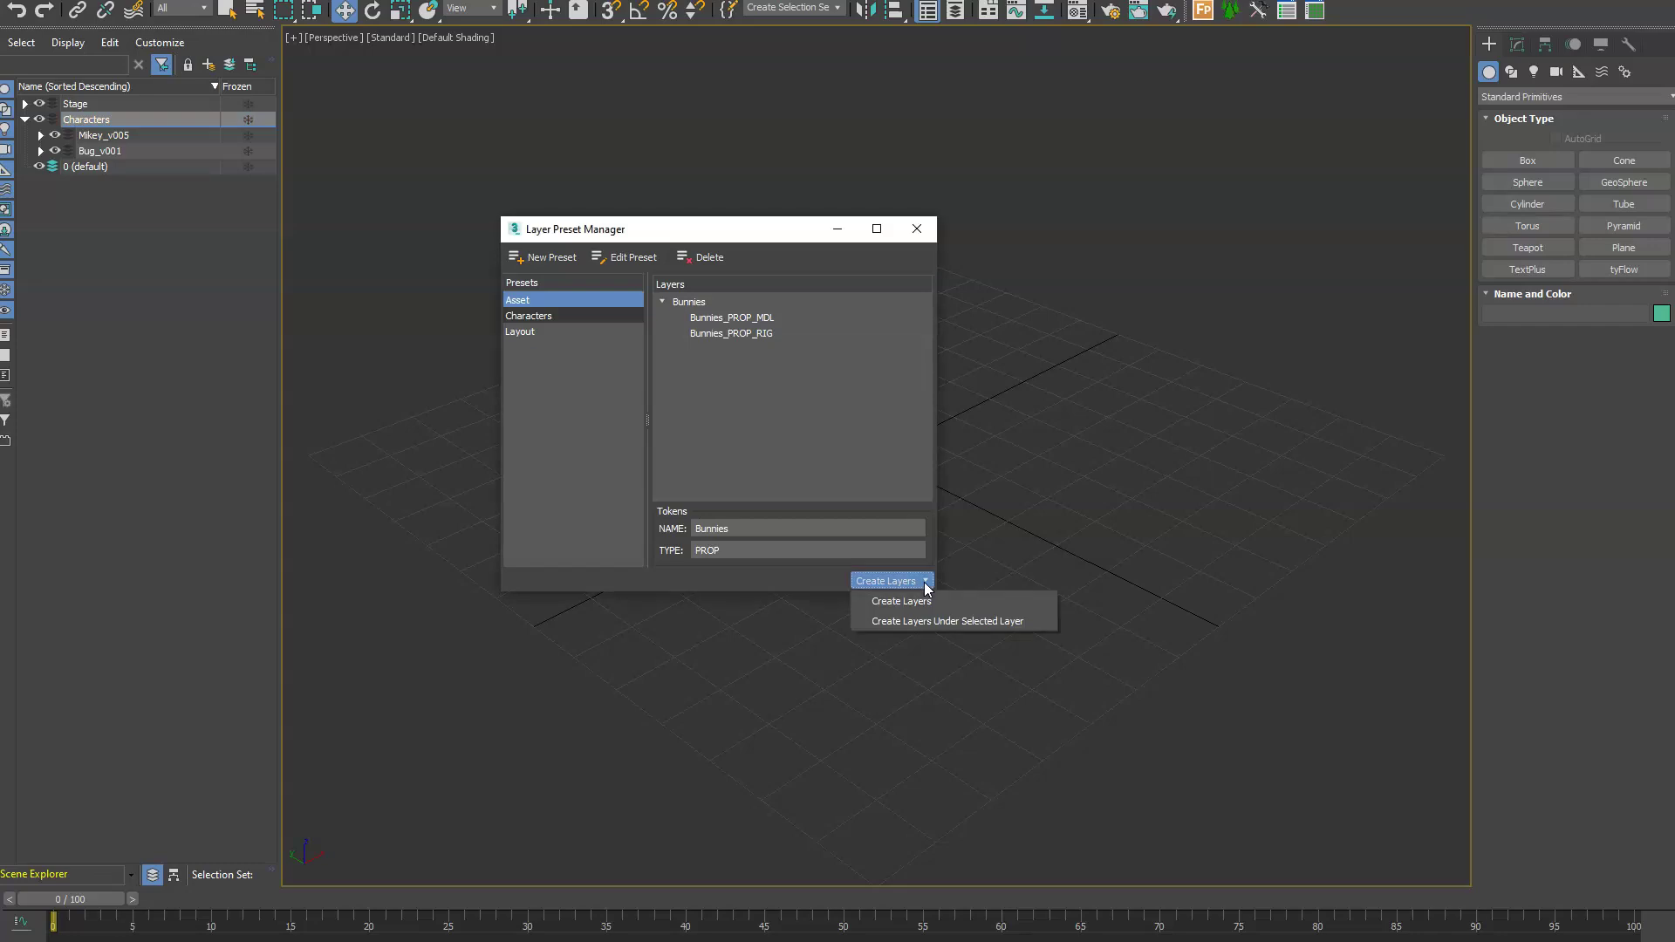
{"action": "left_click", "coordinate": [1009, 624]}
{"action": "left_click", "coordinate": [91, 125]}
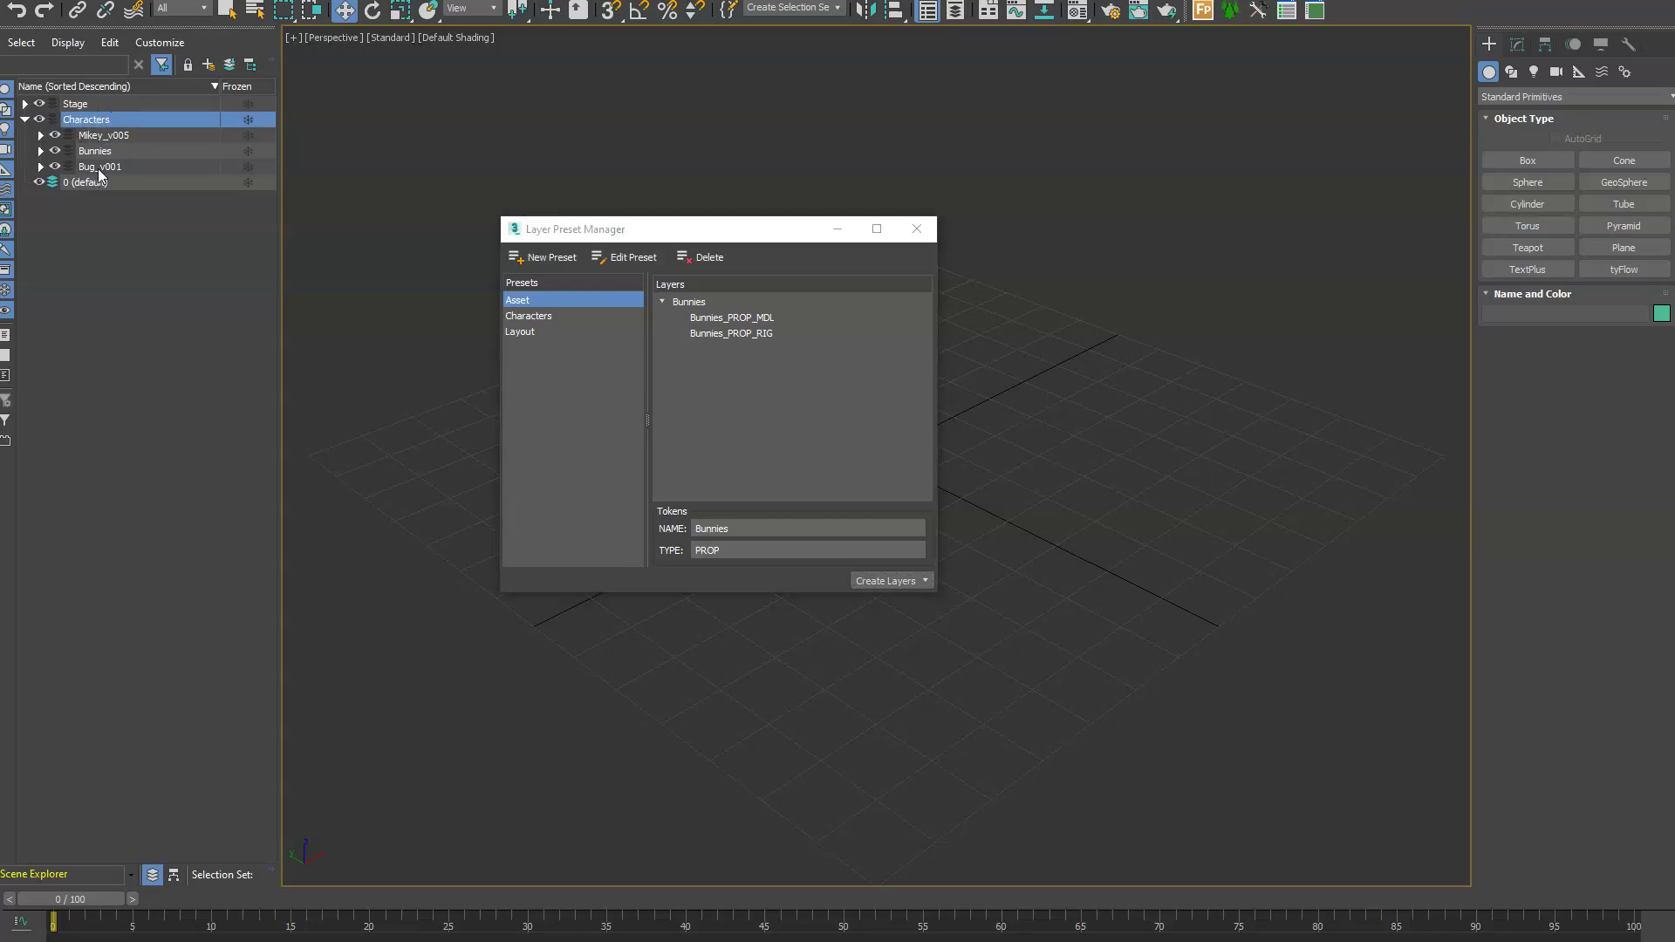
{"action": "left_click", "coordinate": [41, 151]}
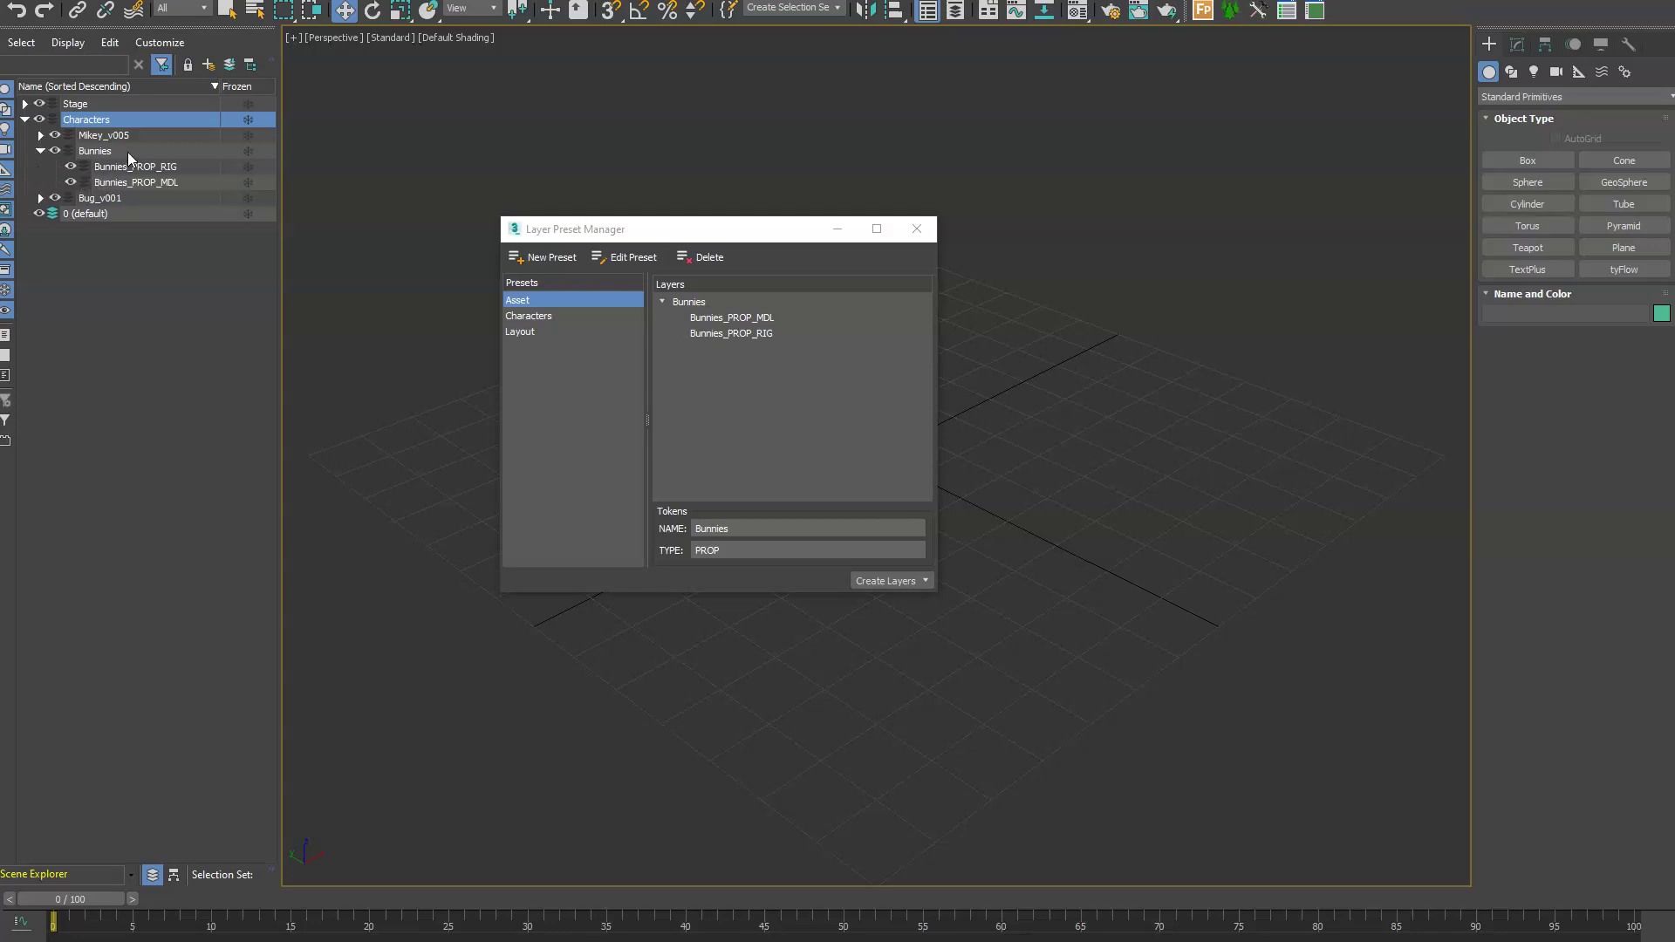
- Start a new layer preset and name it TestAsset
{"action": "left_click", "coordinate": [548, 260]}
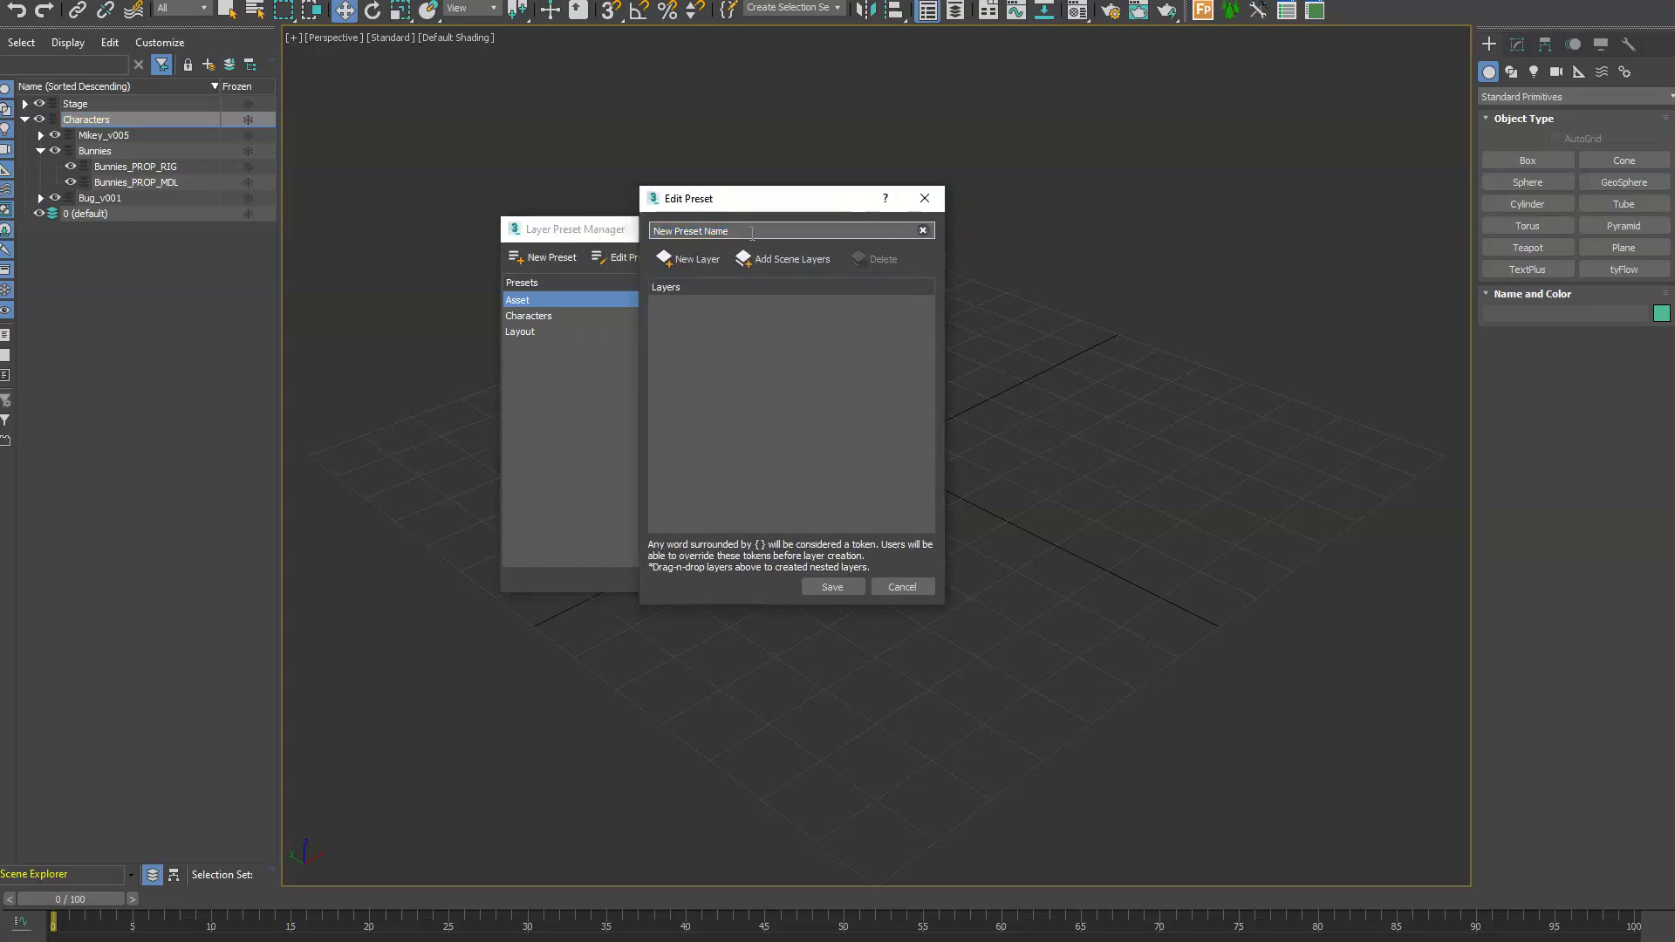
{"action": "type", "text": "TestAsset"}
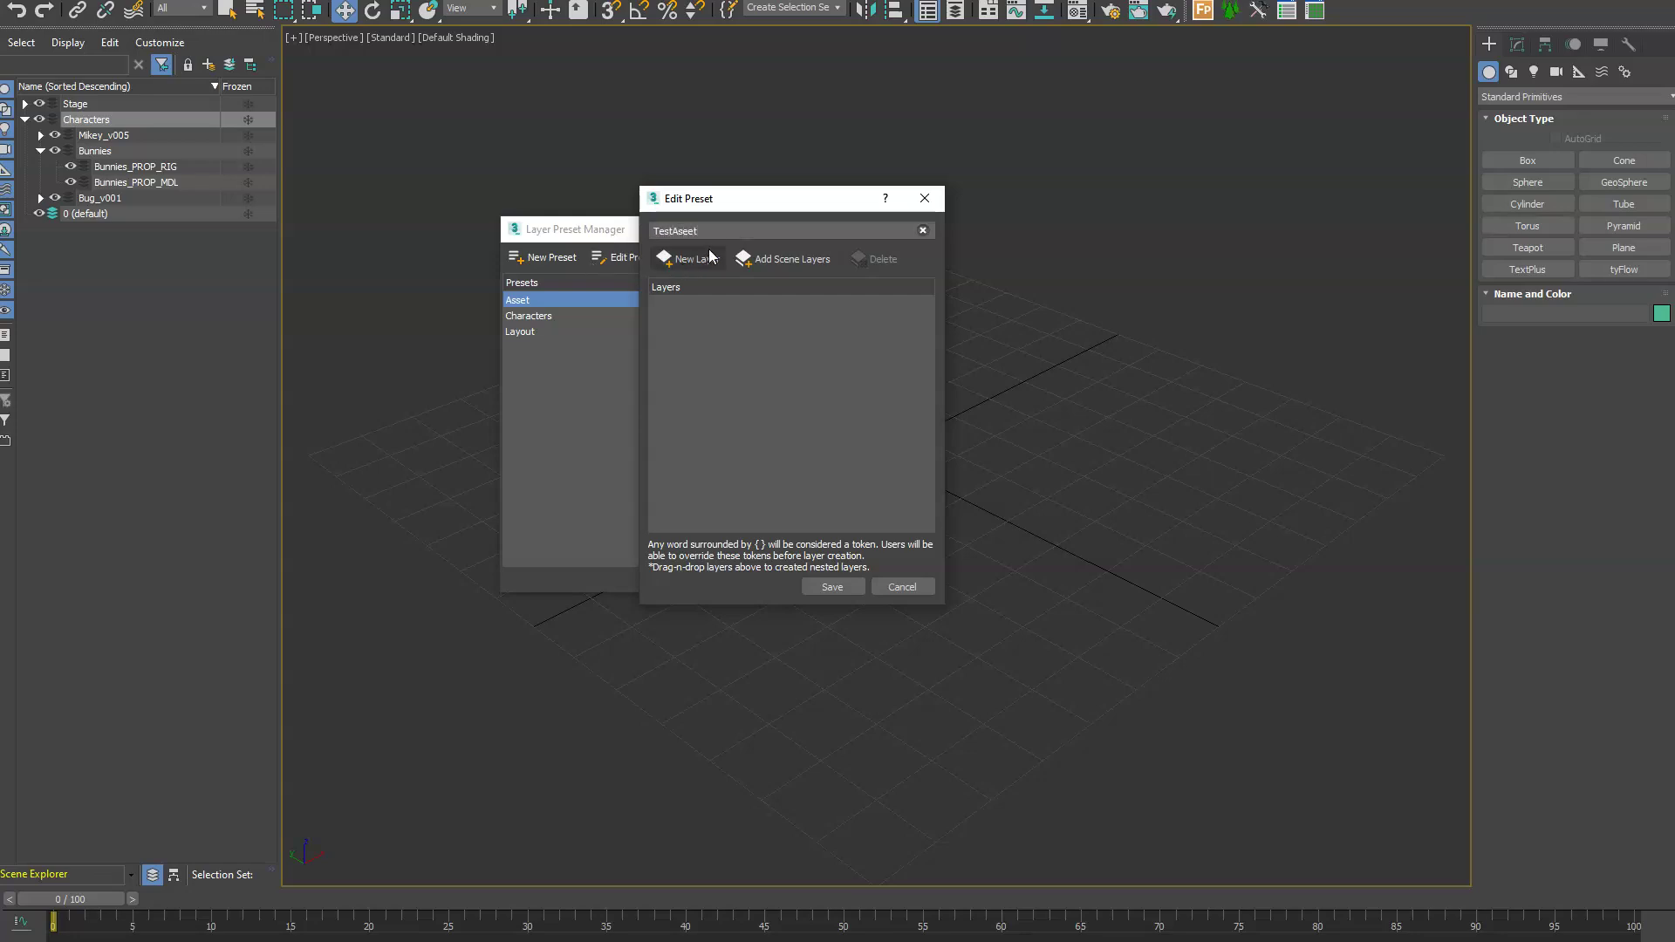
{"action": "key", "text": "BackSpace"}
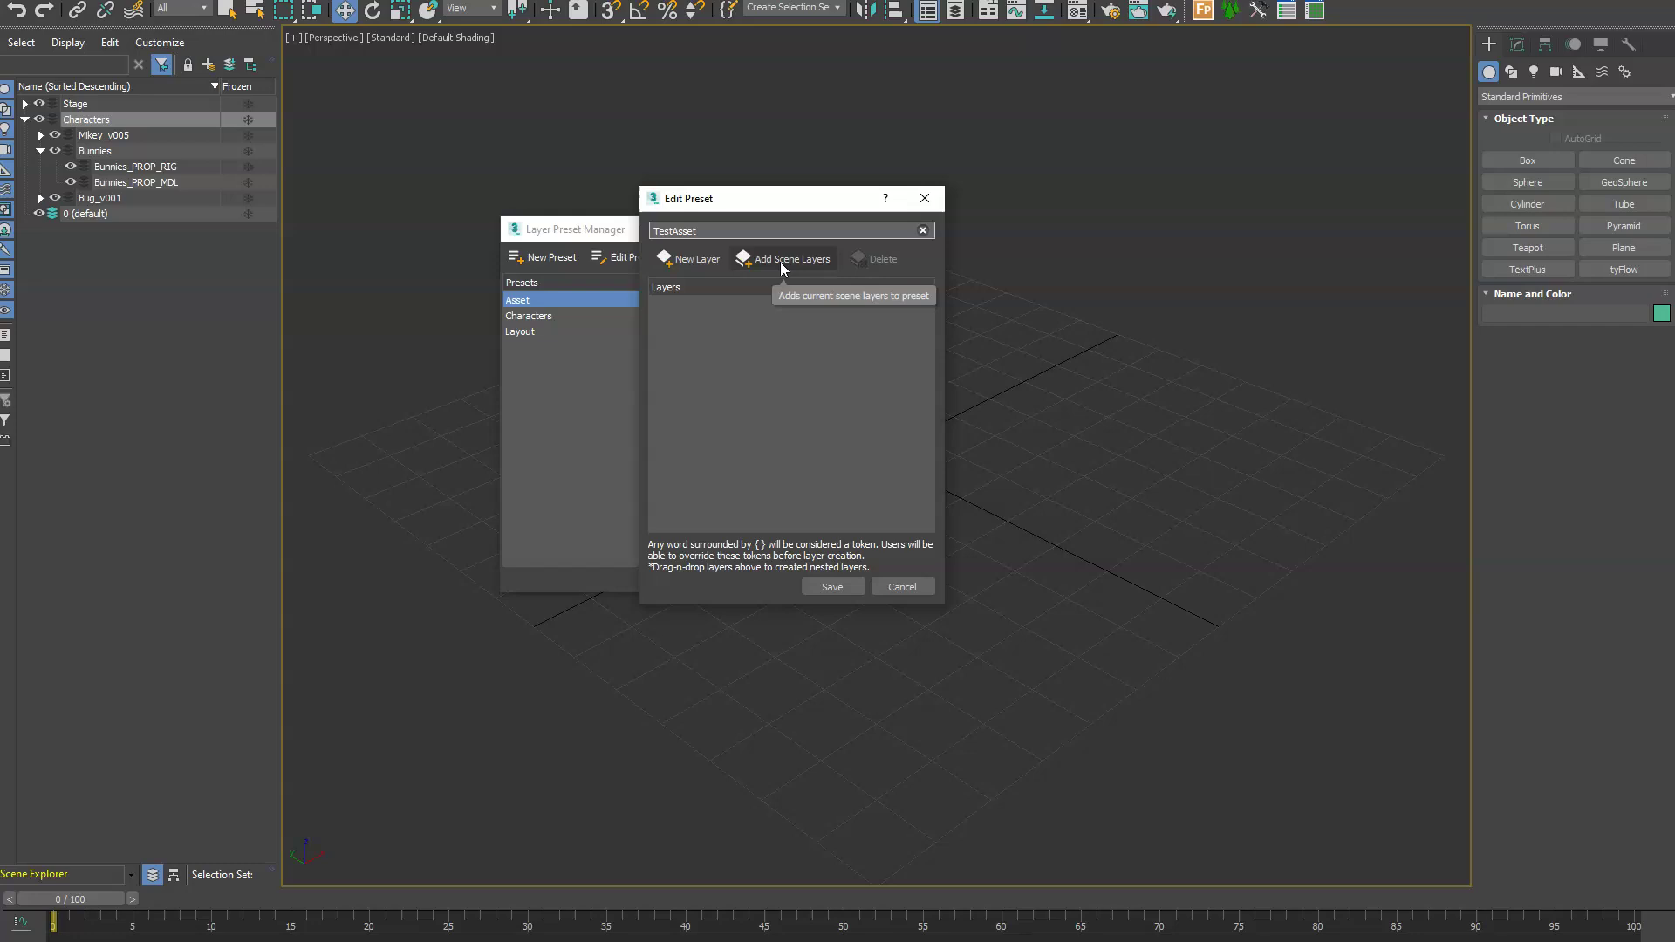
- Add the current scene layers to the preset, and delete the resulting Characters, Stage and 0 layers from it
{"action": "left_click", "coordinate": [780, 262]}
{"action": "left_click_drag", "start_coordinate": [931, 379], "coordinate": [930, 464]}
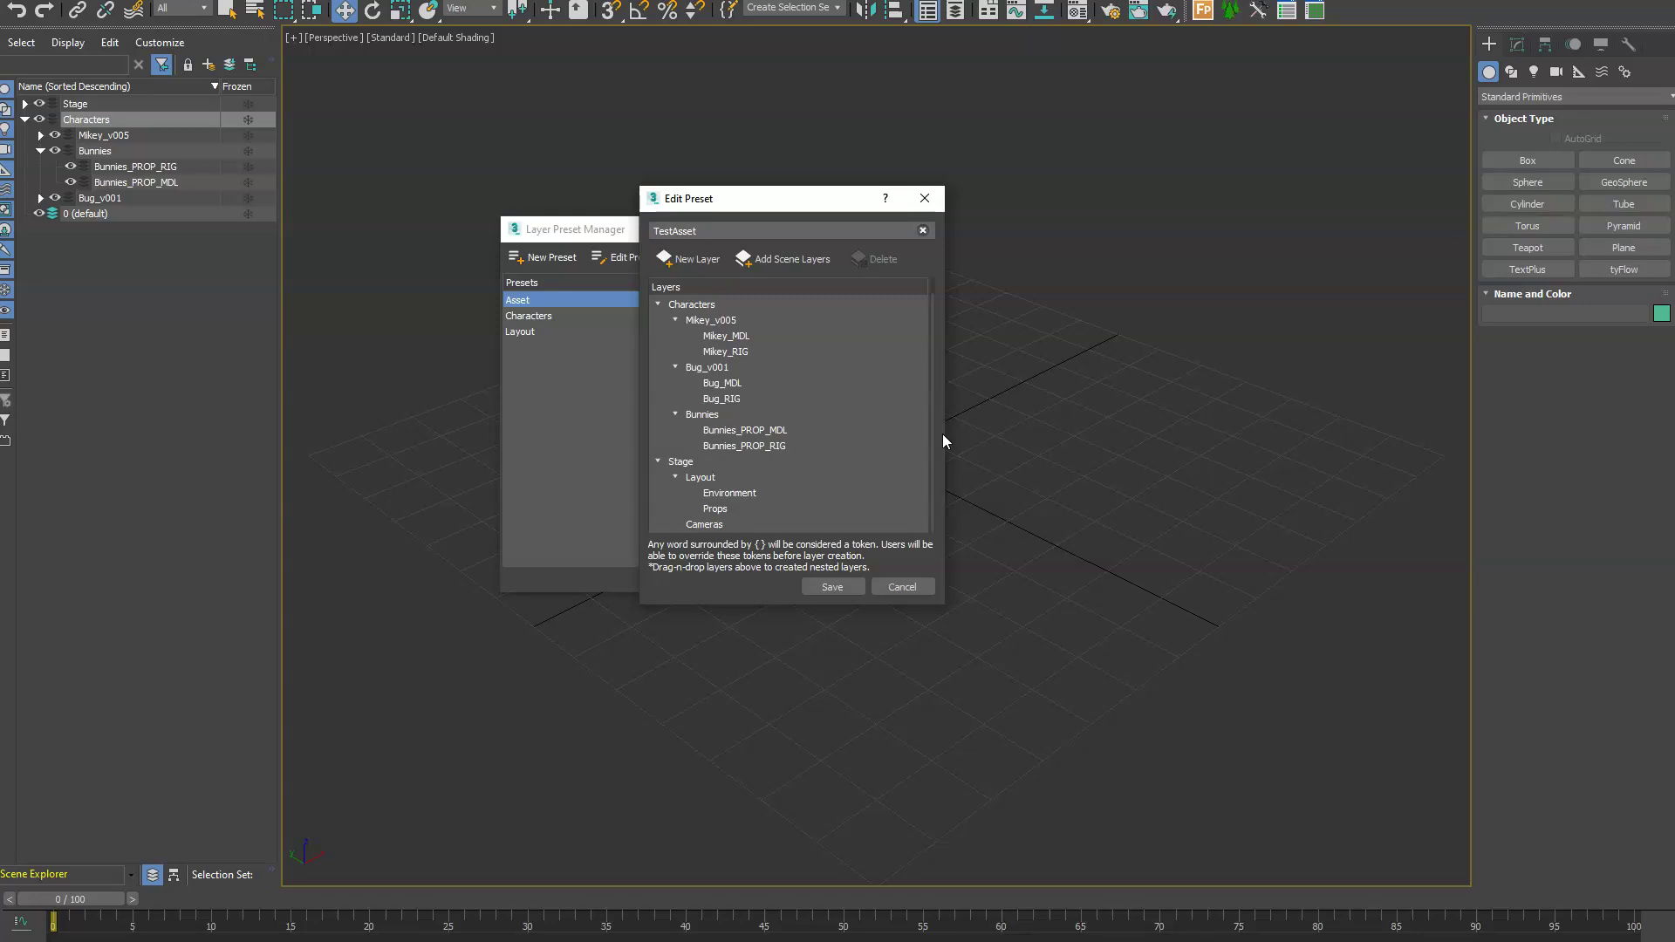
{"action": "left_click", "coordinate": [702, 304]}
{"action": "right_click", "coordinate": [705, 303]}
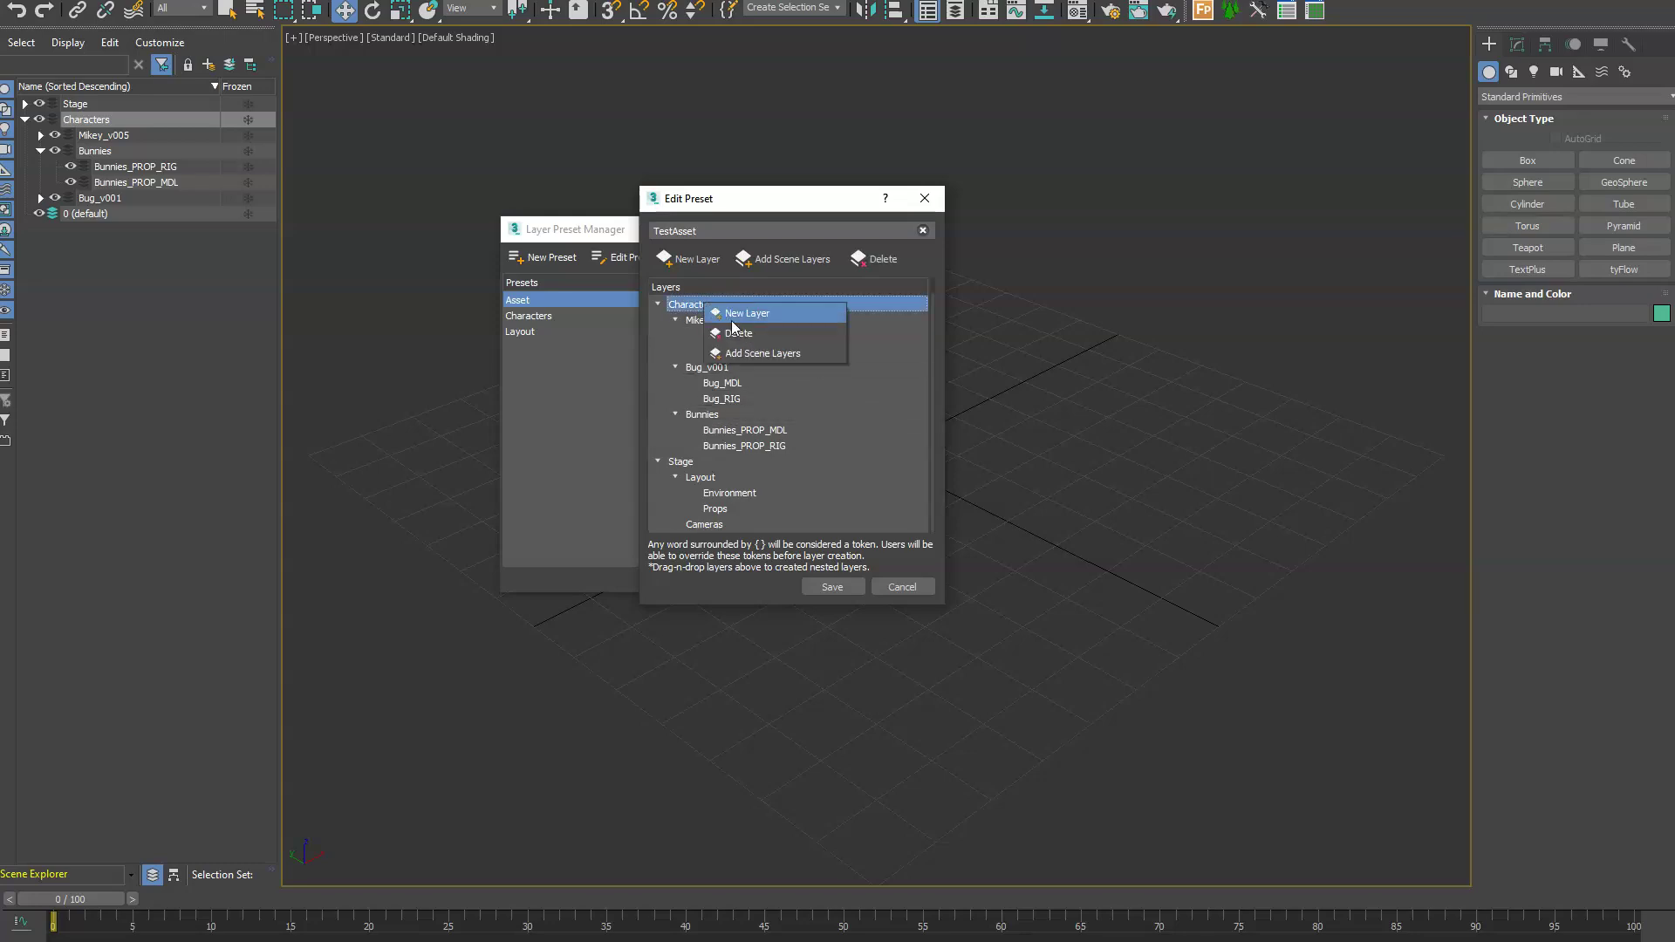
{"action": "left_click", "coordinate": [738, 334]}
{"action": "left_click", "coordinate": [687, 319]}
{"action": "right_click", "coordinate": [687, 319]}
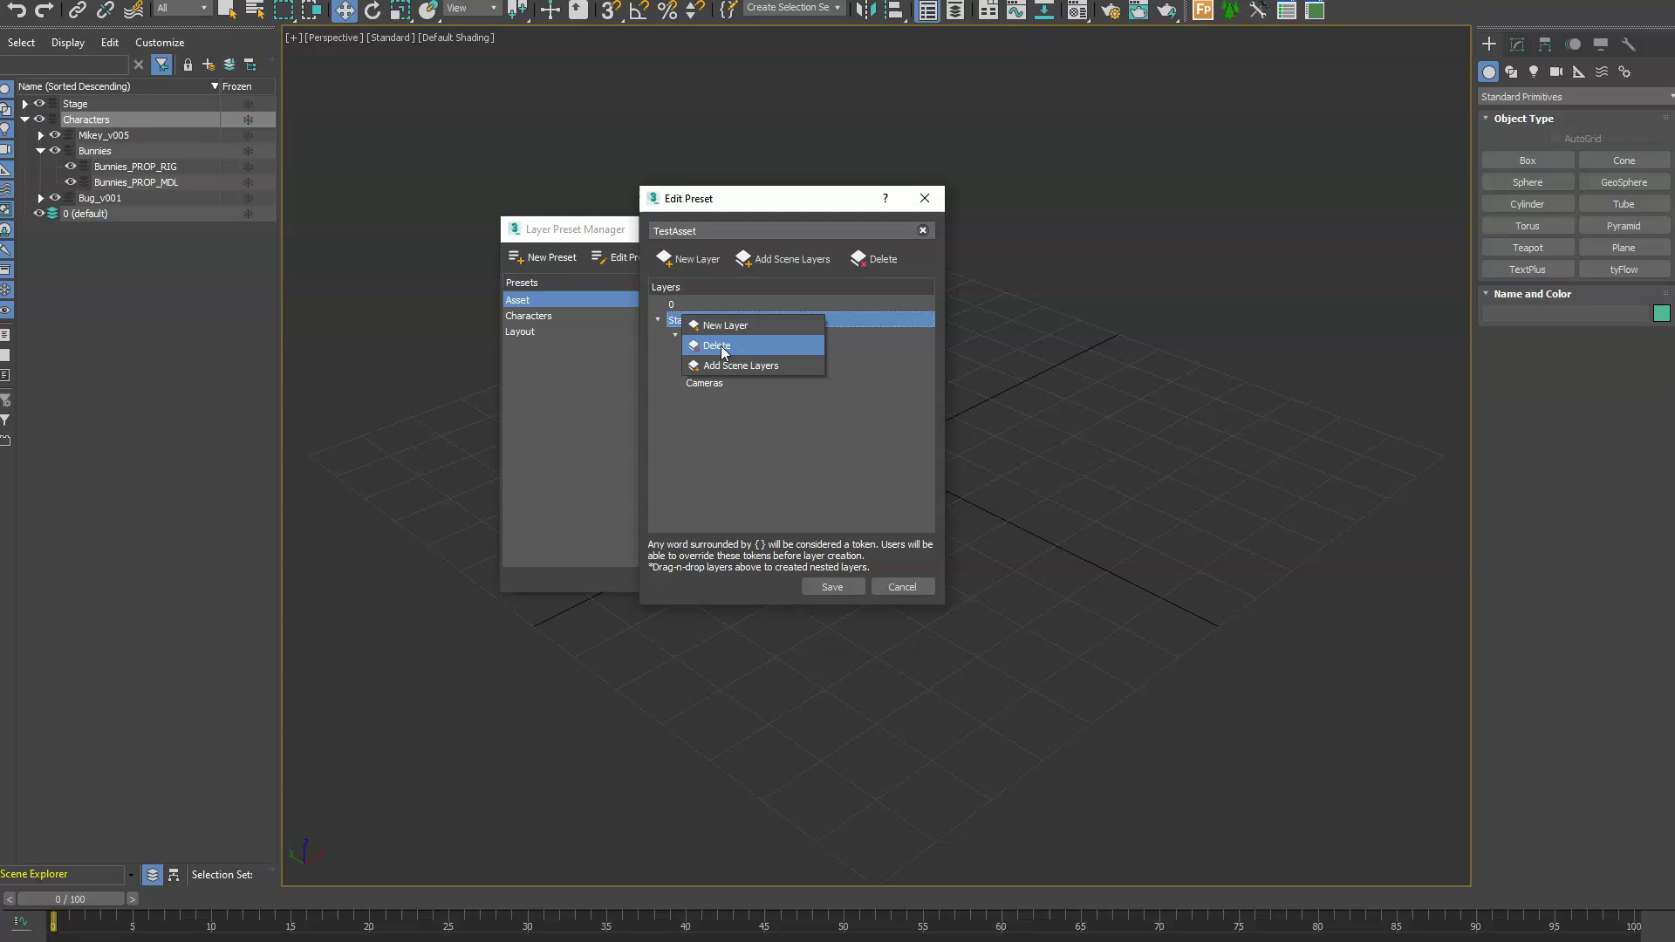
{"action": "left_click", "coordinate": [721, 345]}
{"action": "left_click", "coordinate": [683, 307]}
{"action": "right_click", "coordinate": [682, 307]}
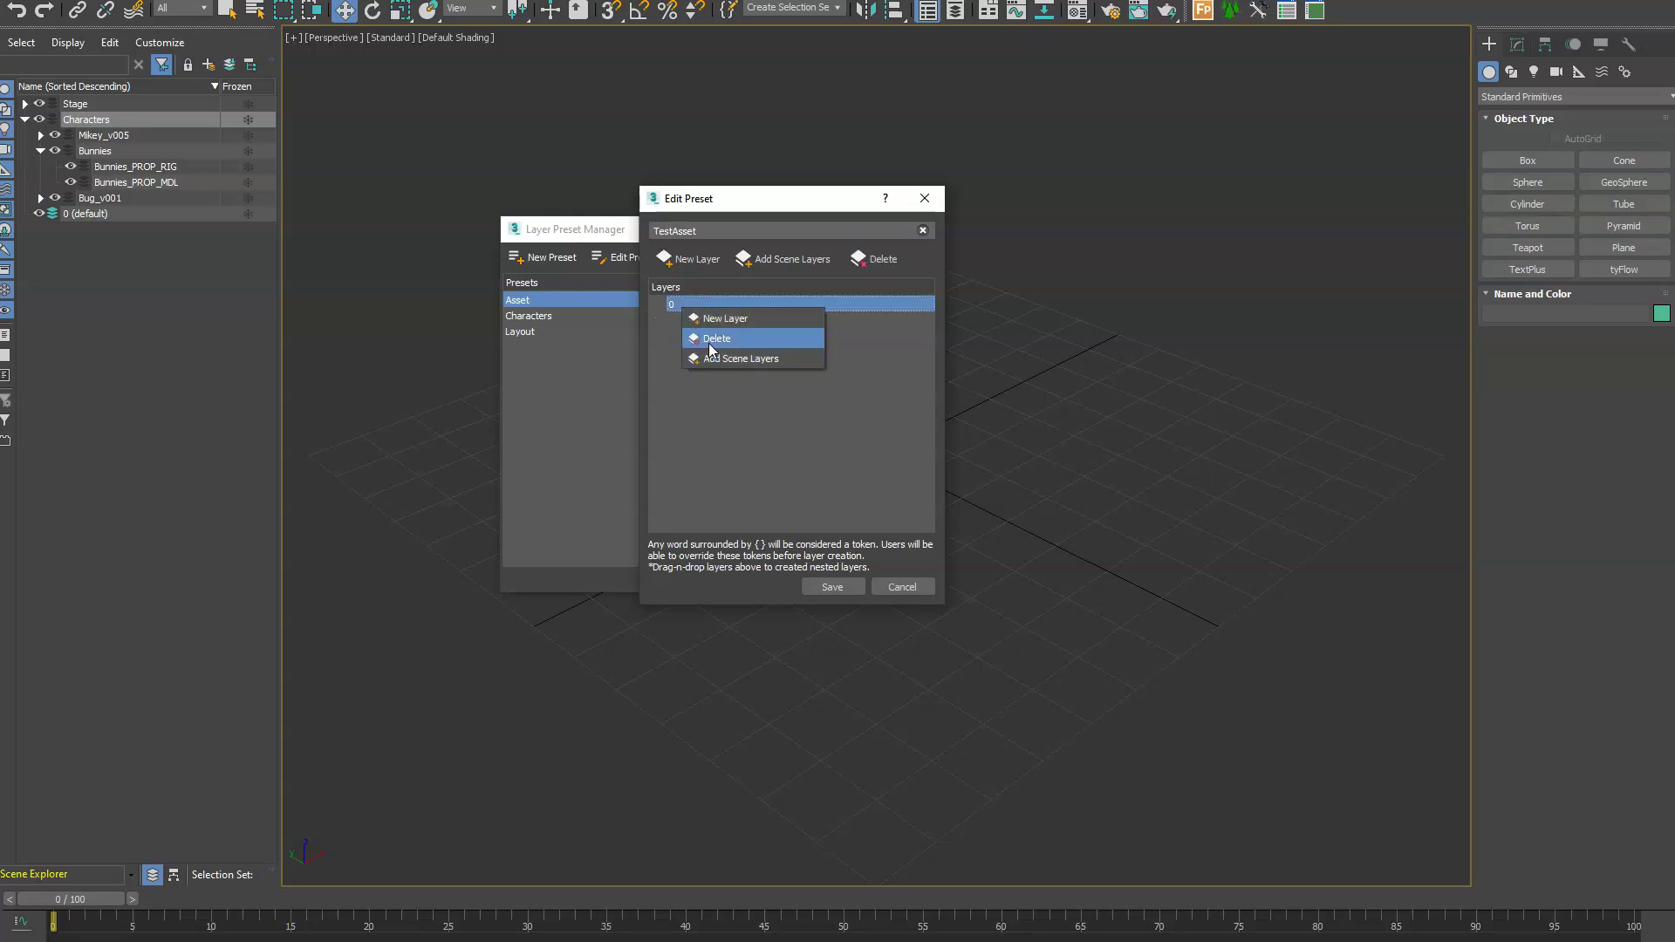
{"action": "left_click", "coordinate": [710, 337]}
- Add a ROOT layer to the preset and a child layer named __LIGHTS___ under it
{"action": "left_click", "coordinate": [689, 260]}
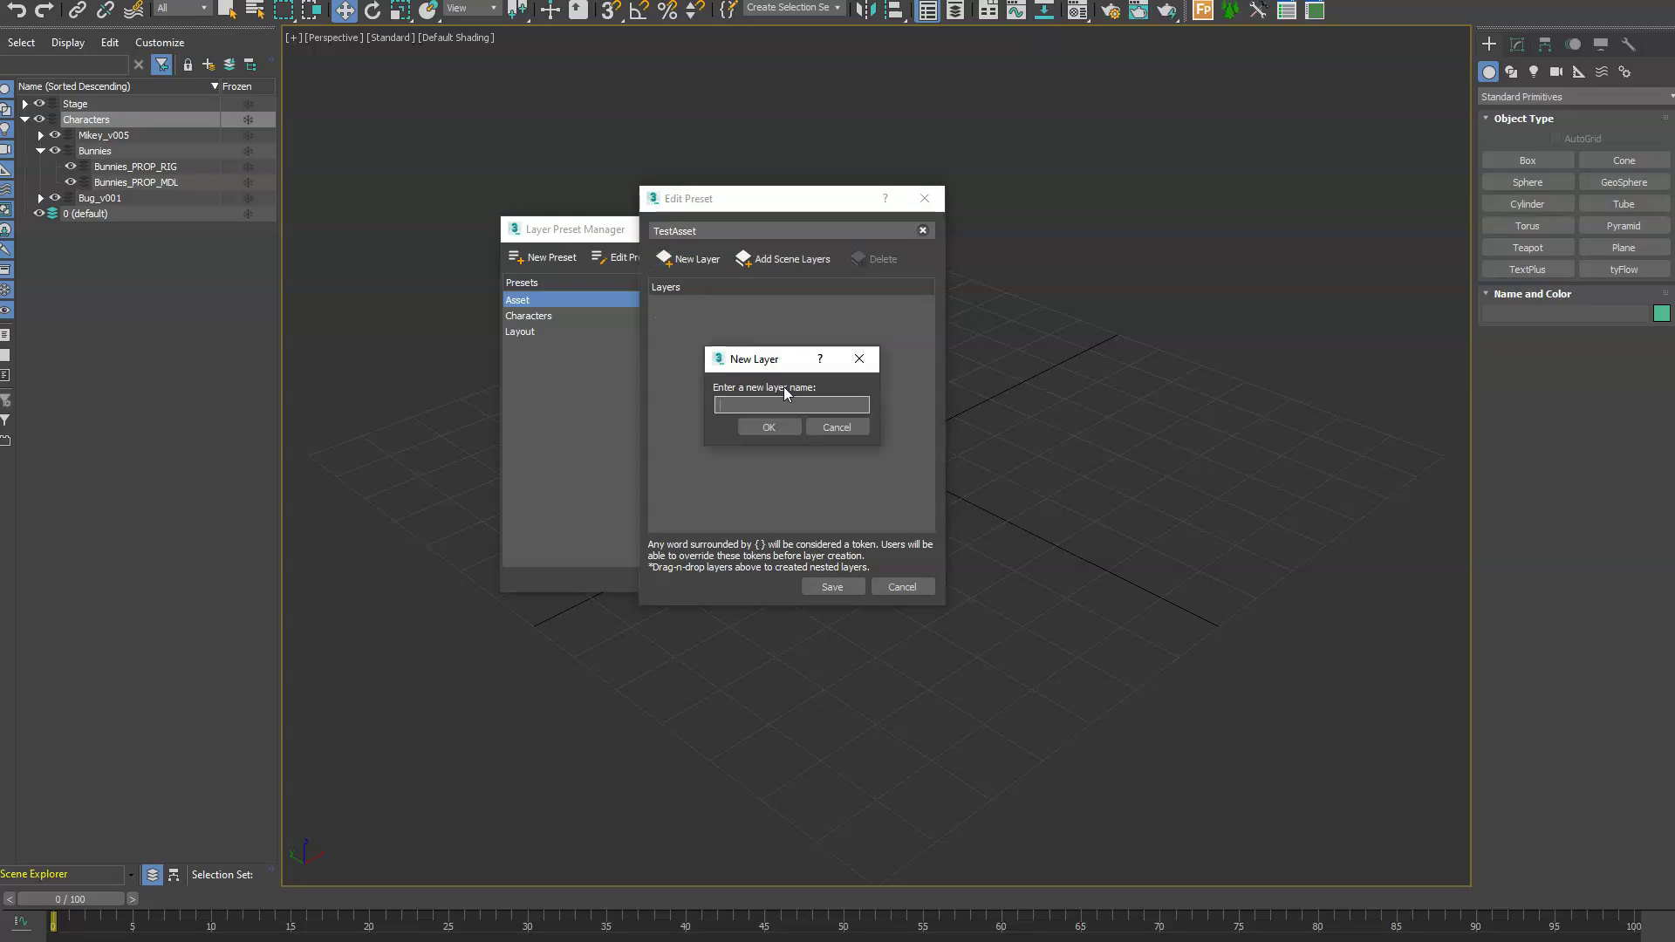
{"action": "type", "text": "ROOT"}
{"action": "key", "text": "Return"}
{"action": "left_click", "coordinate": [685, 303]}
{"action": "left_click", "coordinate": [691, 260]}
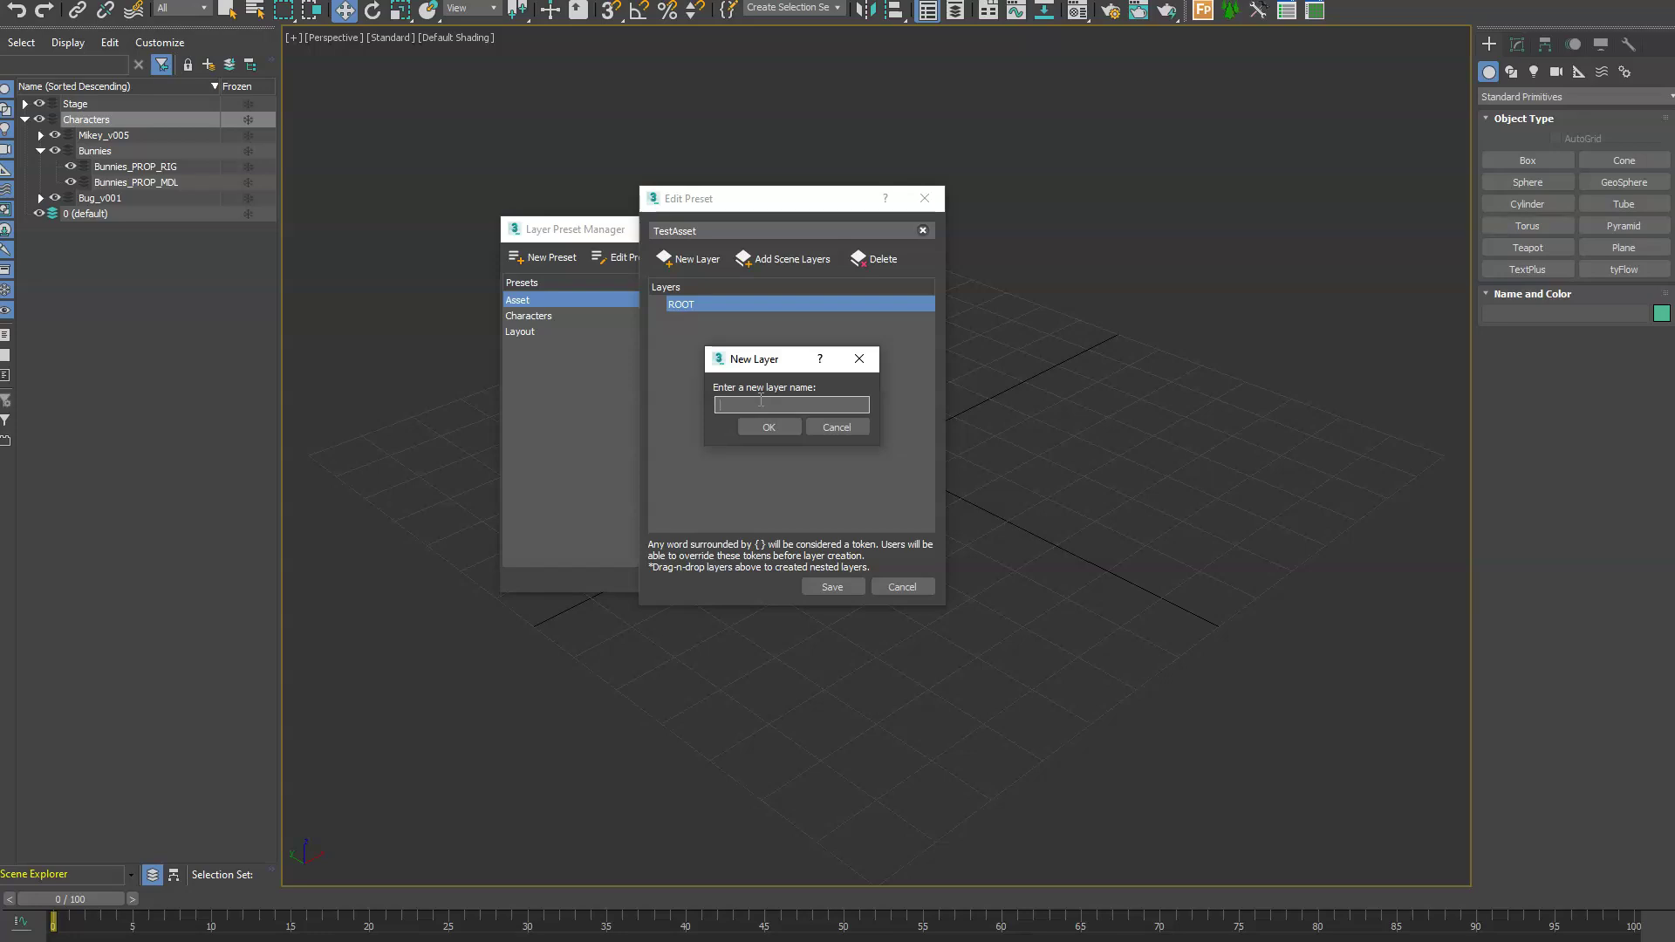
{"action": "type", "text": "__LIGHTS___"}
{"action": "left_click", "coordinate": [769, 427]}
- Add a layer named __MODELS__ as a child of the __LIGHTS___ layer
{"action": "left_click", "coordinate": [704, 321]}
{"action": "double_click", "coordinate": [694, 321]}
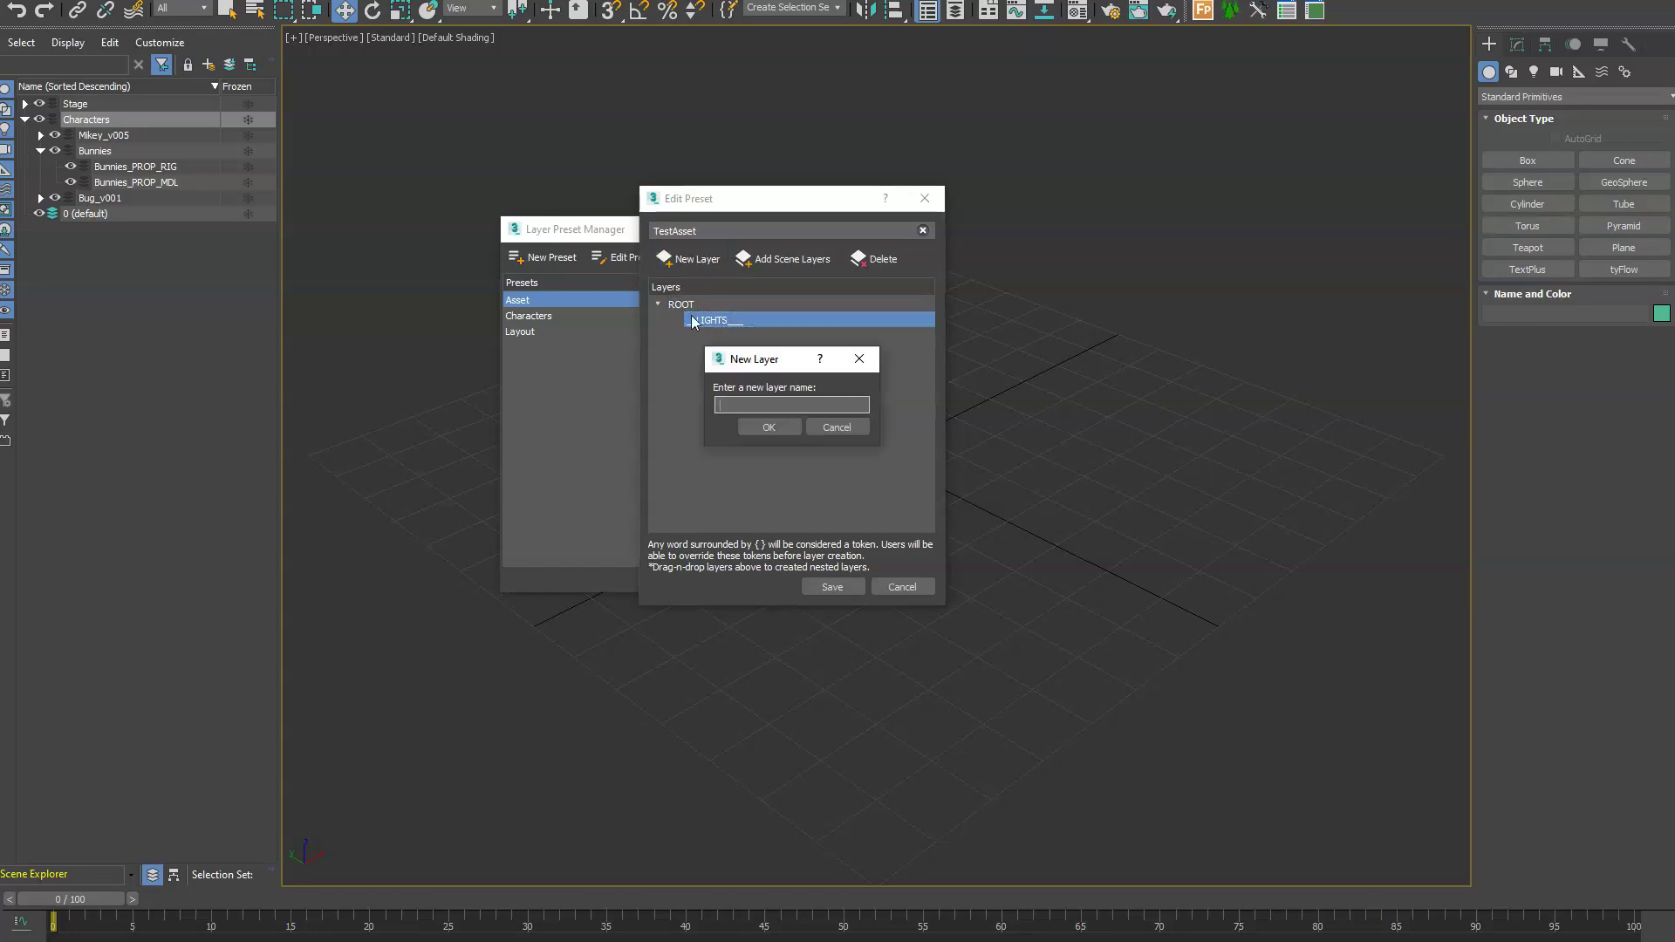
{"action": "type", "text": "__MODELS__"}
{"action": "left_click", "coordinate": [769, 426]}
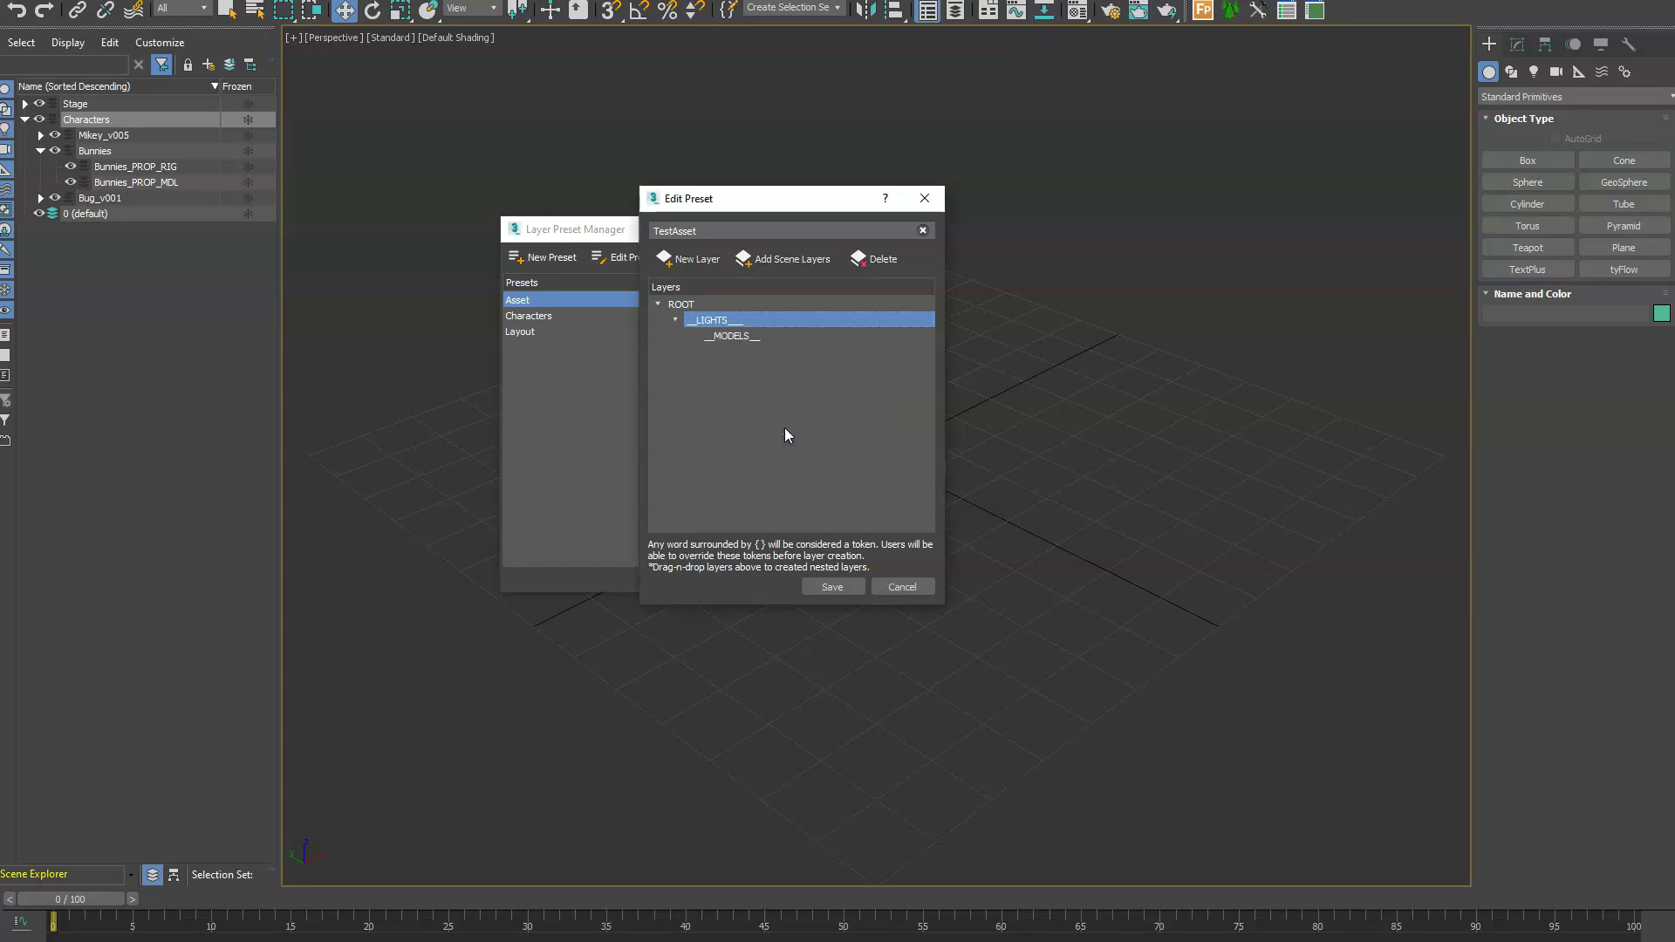
- Move the __MODELS__ layer out of __LIGHTS___ so it sits directly under ROOT
{"action": "mouse_move", "coordinate": [716, 340]}
{"action": "left_mouse_down"}
{"action": "mouse_move", "coordinate": [722, 371]}
{"action": "mouse_move", "coordinate": [695, 335]}
{"action": "mouse_move", "coordinate": [704, 305]}
{"action": "mouse_move", "coordinate": [709, 333]}
{"action": "left_mouse_up"}
{"action": "left_click", "coordinate": [676, 321]}
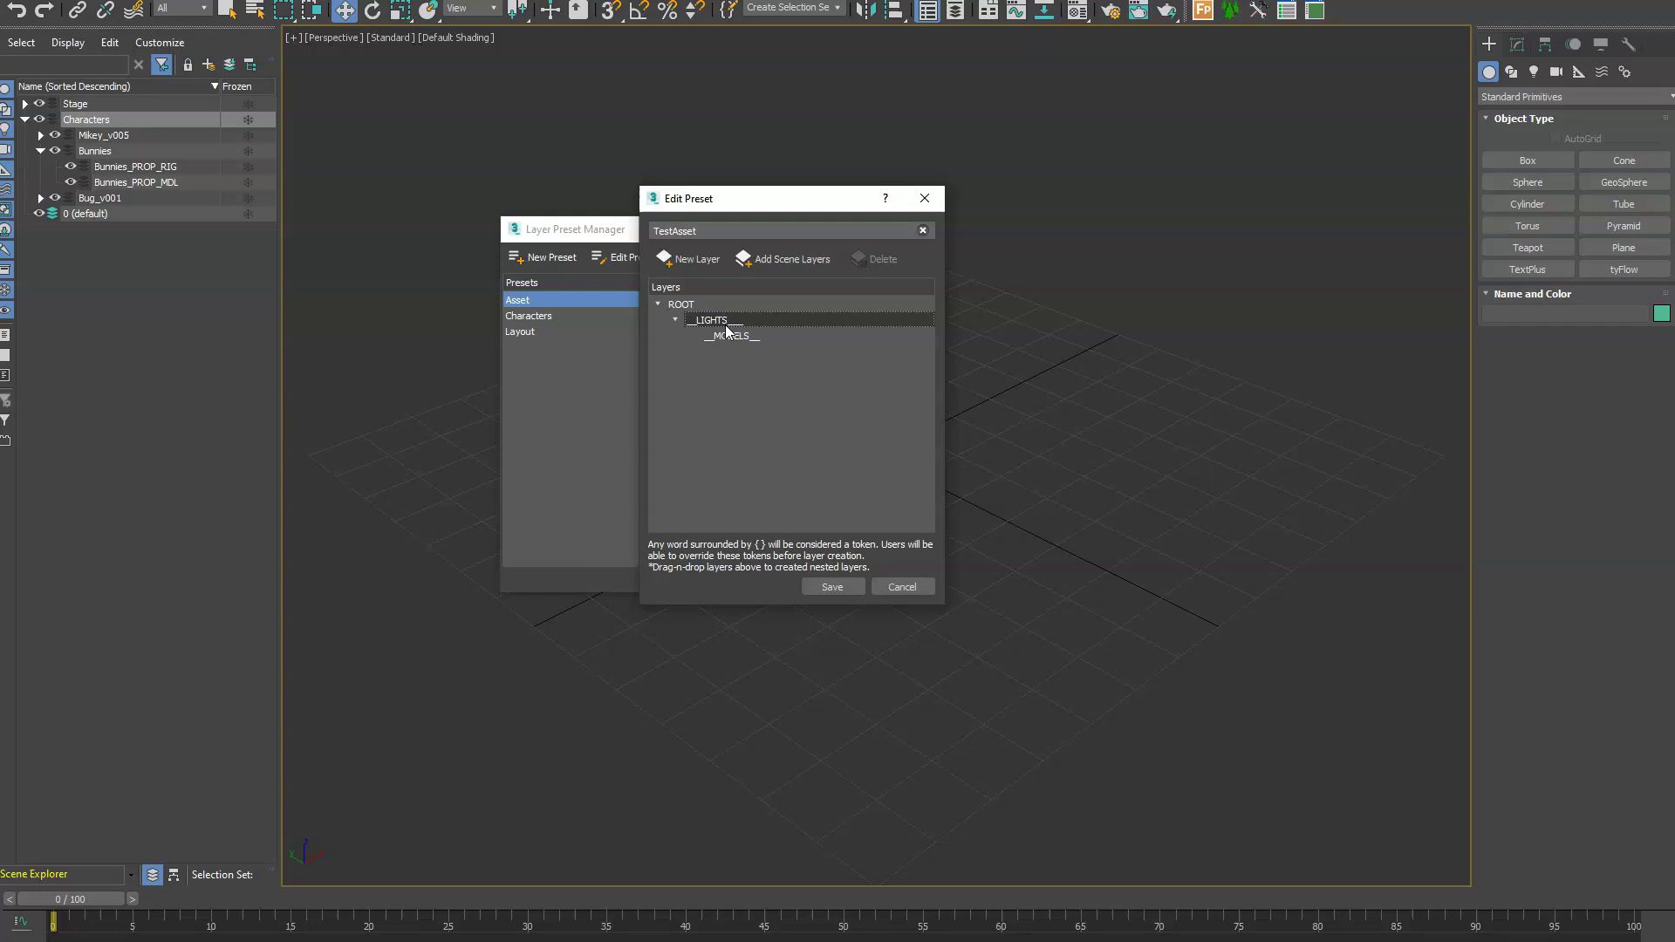
{"action": "left_click_drag", "start_coordinate": [724, 323], "coordinate": [698, 302]}
- Add a token layer named {LIGHT_NAME} under the __LIGHTS___ layer
{"action": "left_click", "coordinate": [709, 320]}
{"action": "left_click", "coordinate": [692, 260]}
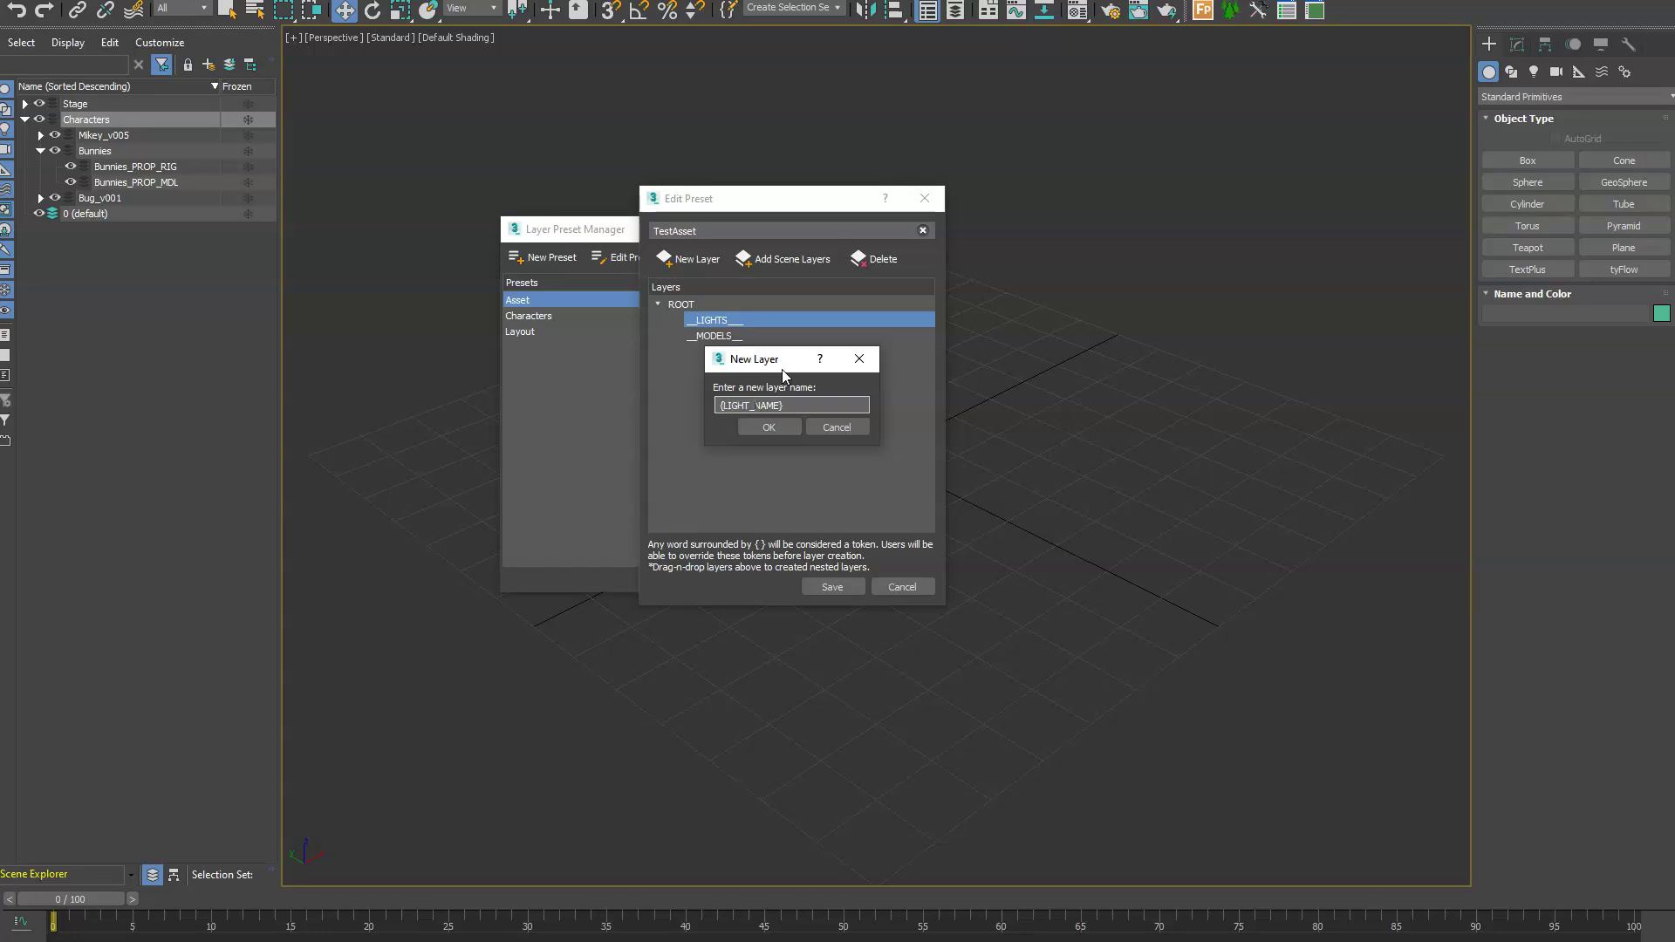
{"action": "left_click", "coordinate": [767, 427]}
- Add a token layer named {MODEL_NAME} under the __MODELS__ layer and save the TestAsset preset
{"action": "left_click", "coordinate": [732, 352]}
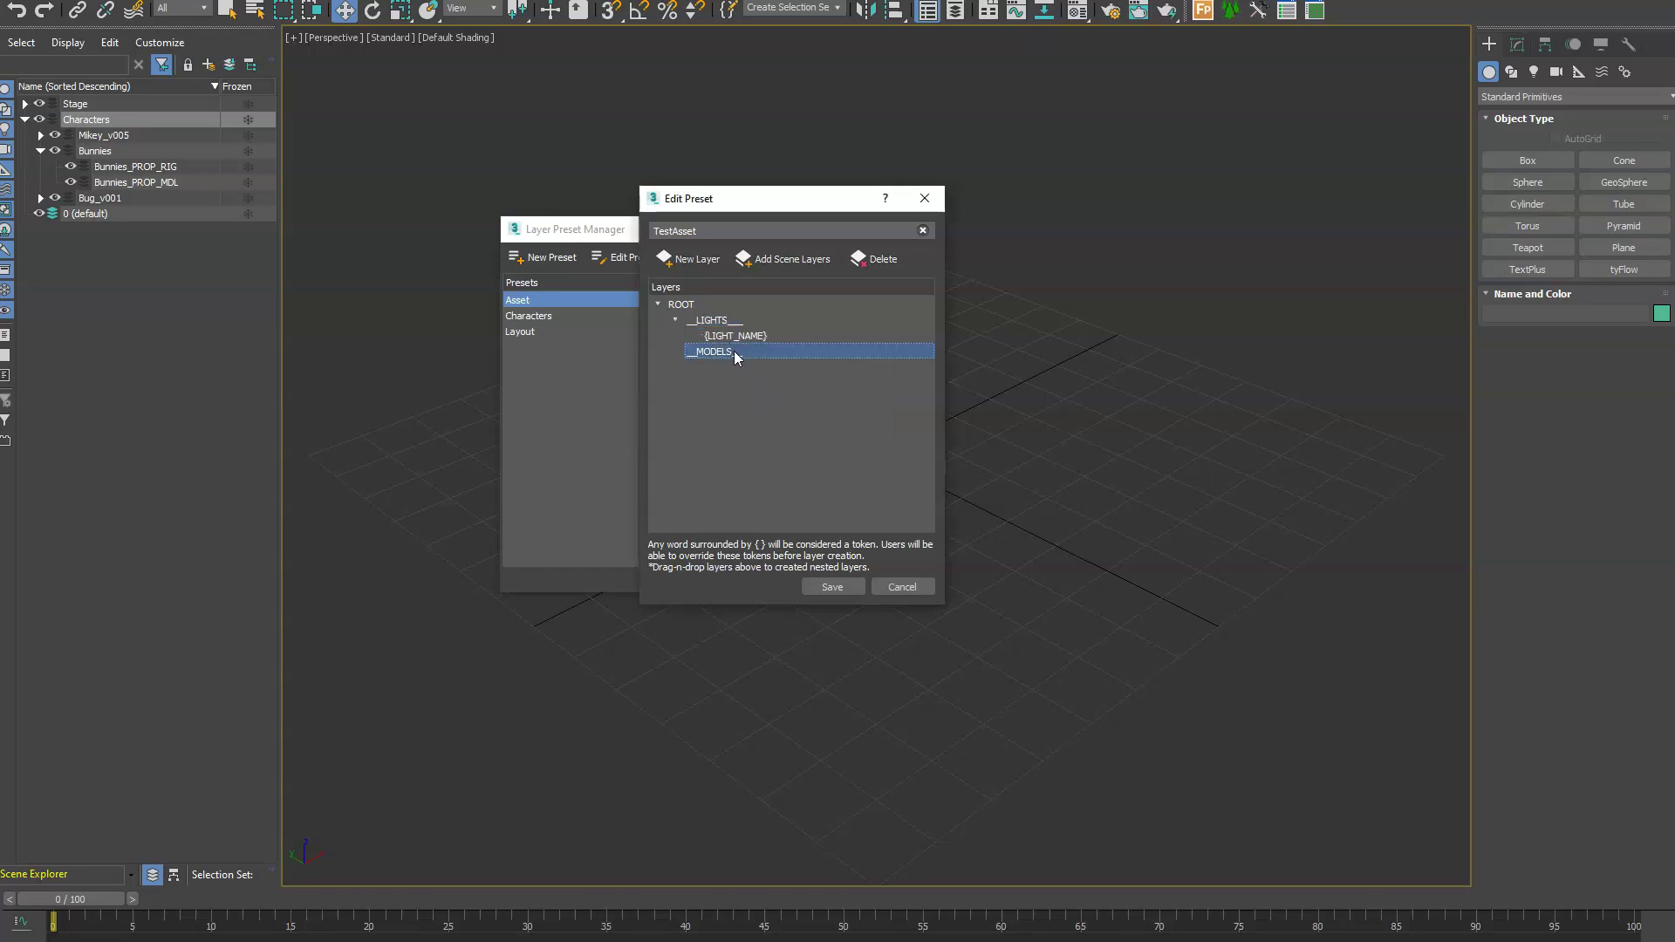
{"action": "left_click", "coordinate": [690, 262]}
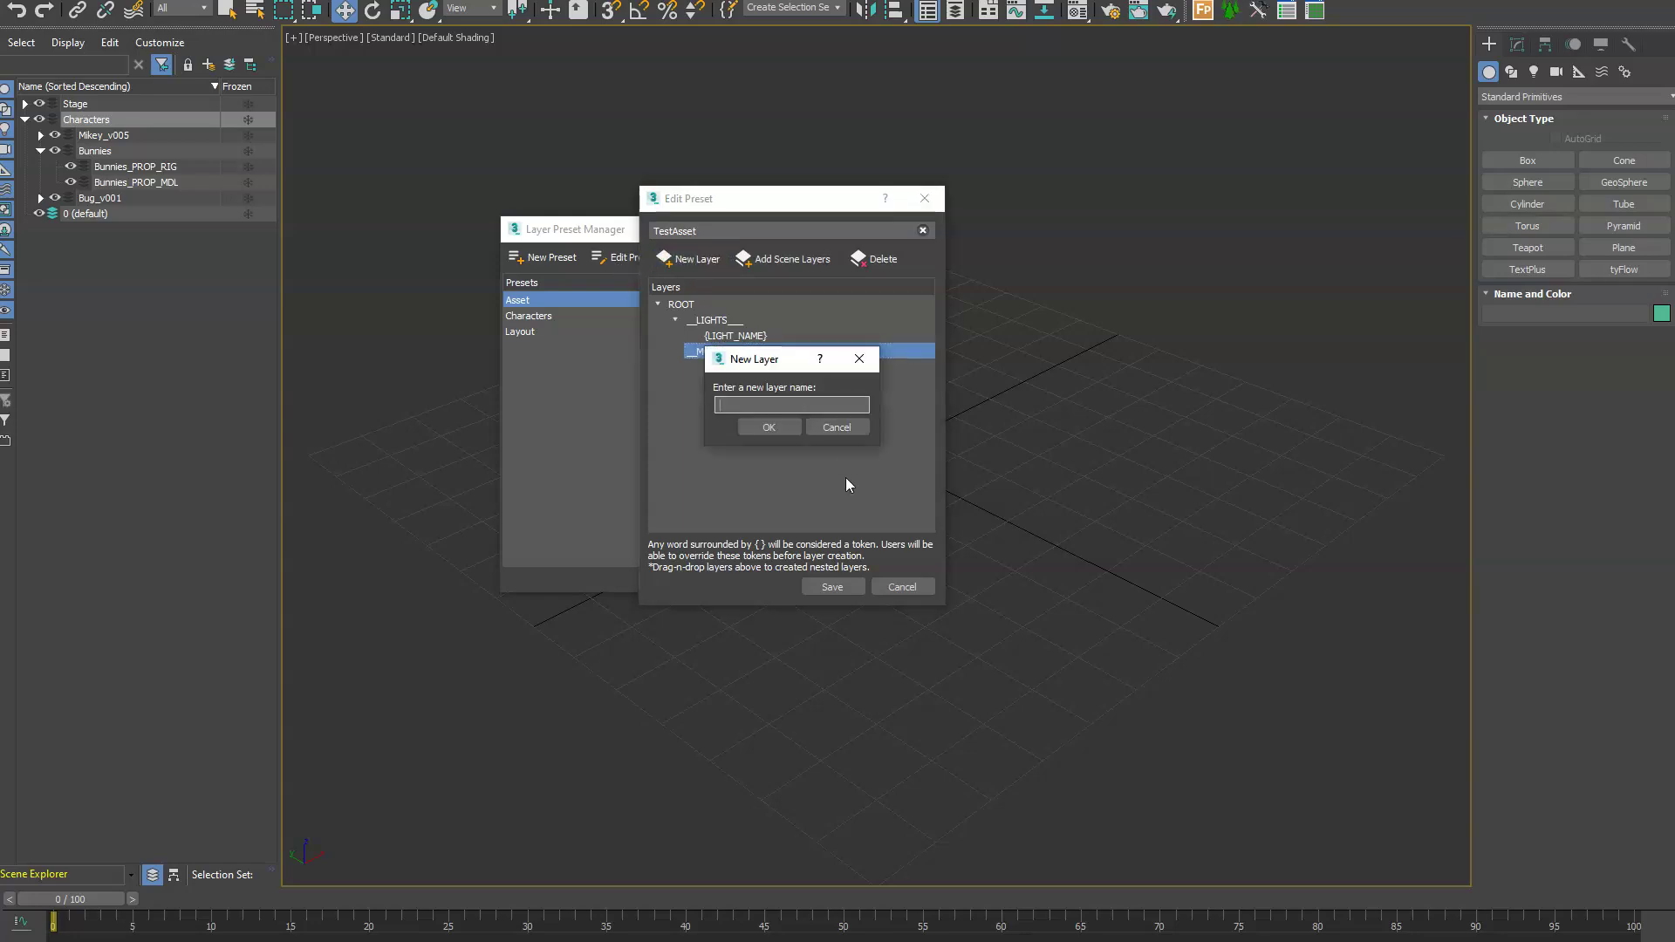
{"action": "type", "text": "{CHAR_NAME{"}
{"action": "key", "text": "Left"}
{"action": "key", "text": "Left"}
{"action": "key", "text": "Left"}
{"action": "key", "text": "Left"}
{"action": "key", "text": "Left"}
{"action": "key", "text": "Left"}
{"action": "key", "text": "BackSpace"}
{"action": "key", "text": "BackSpace"}
{"action": "key", "text": "BackSpace"}
{"action": "key", "text": "BackSpace"}
{"action": "type", "text": "MODEL"}
{"action": "left_click", "coordinate": [782, 428]}
{"action": "left_click", "coordinate": [833, 586]}
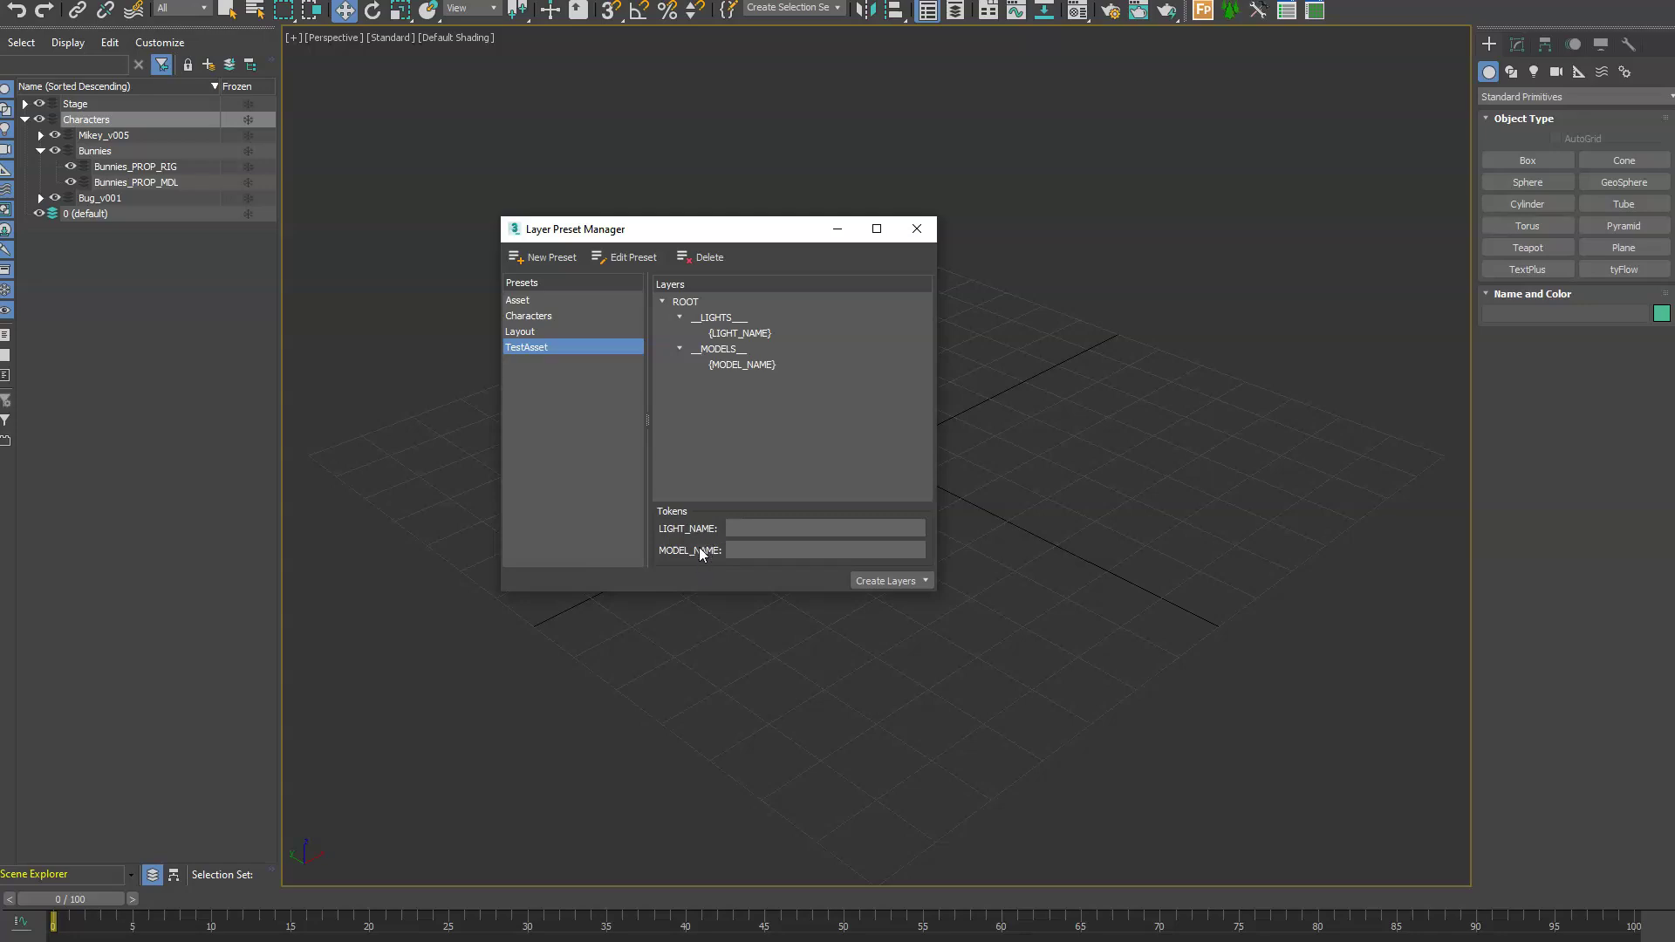
- Set the TestAsset preset's LIGHT_NAME token to Key and its MODEL_NAME token to Donut
{"action": "left_click", "coordinate": [746, 527]}
{"action": "type", "text": "Key"}
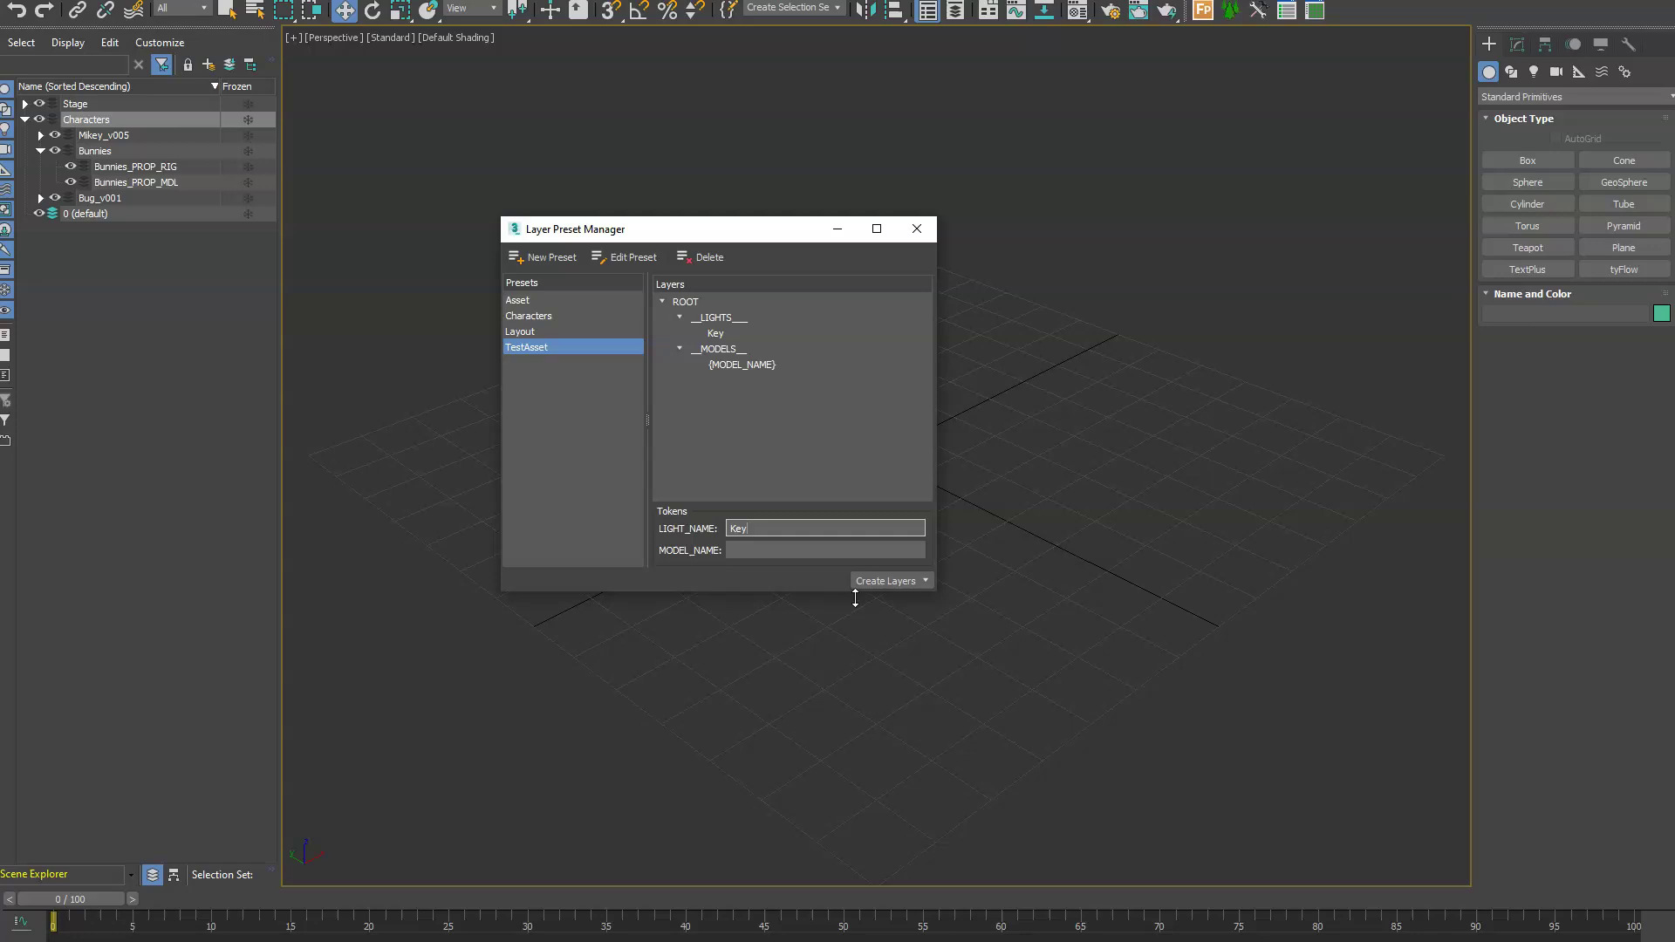
{"action": "key", "text": "Tab"}
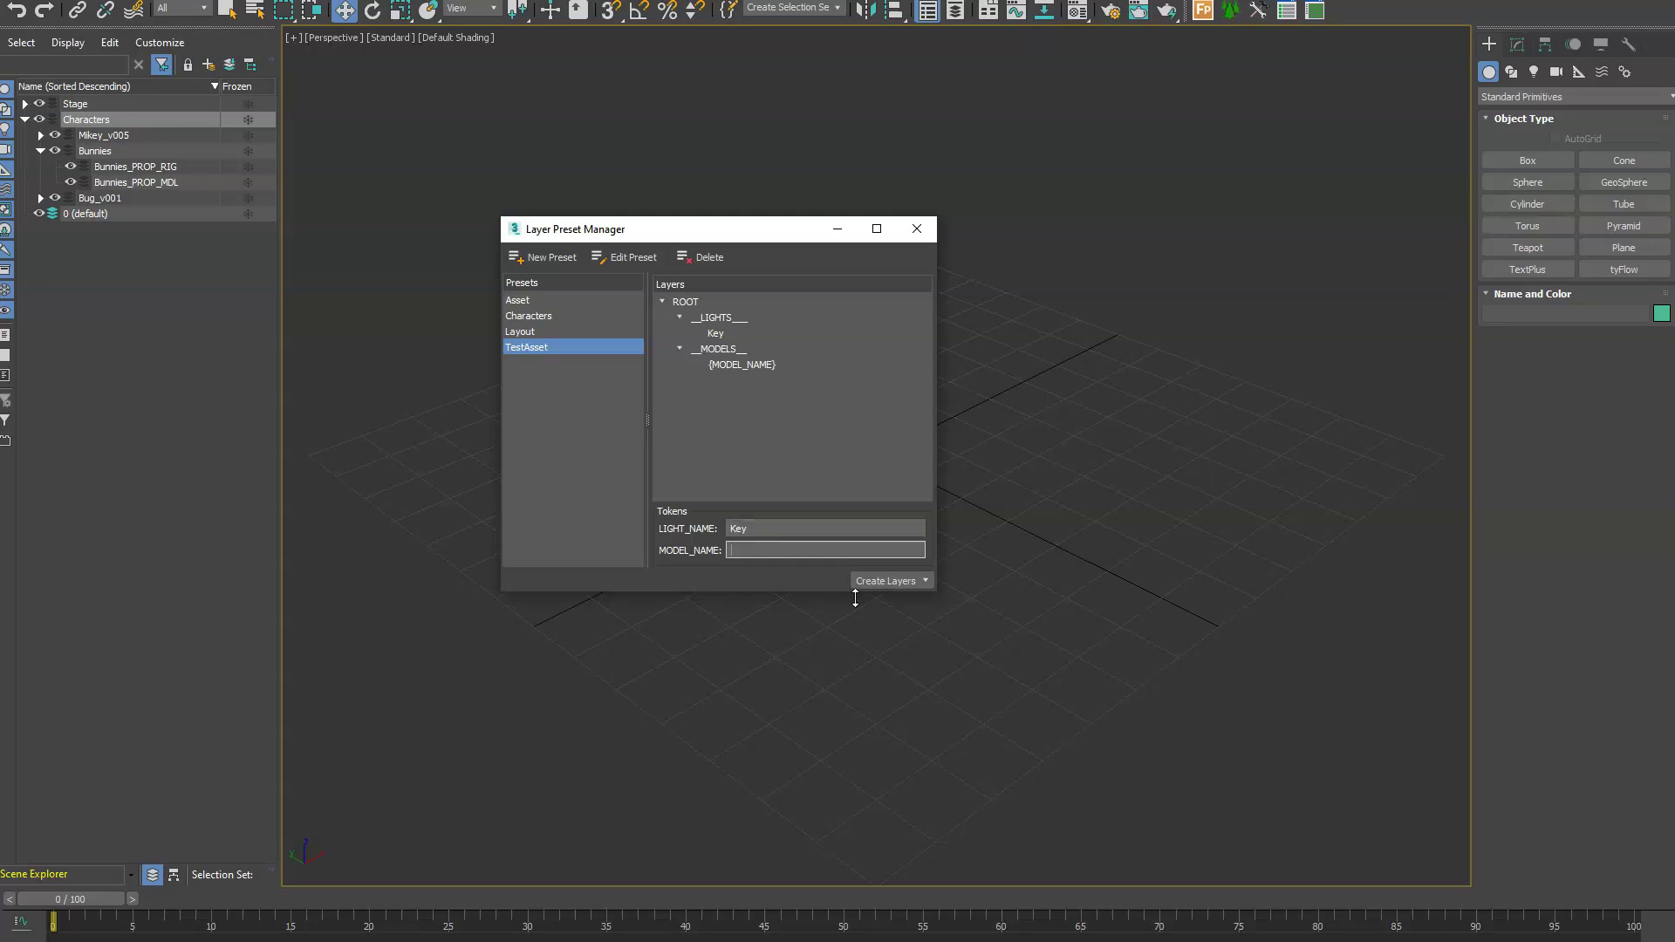
{"action": "type", "text": "Donut"}
- Create the TestAsset preset's layers at the scene's top level, and expand ROOT, __MODELS__ and __LIGHTS___ down to the Donut layer
{"action": "left_click", "coordinate": [904, 587]}
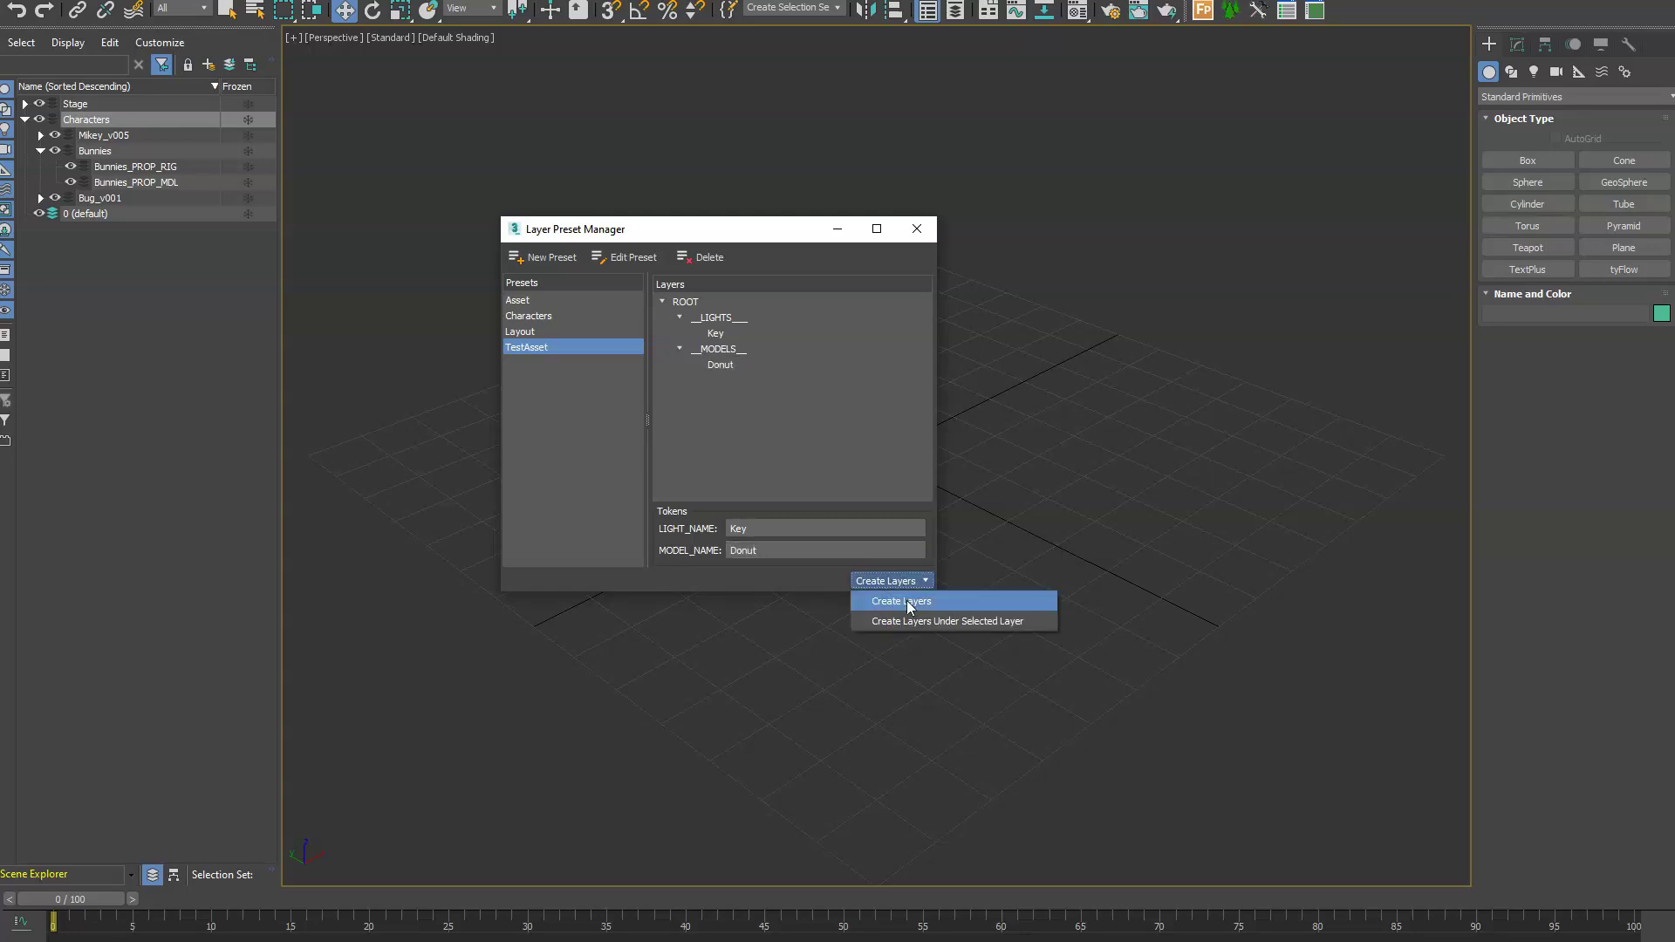
{"action": "left_click", "coordinate": [995, 600]}
{"action": "left_click", "coordinate": [24, 120]}
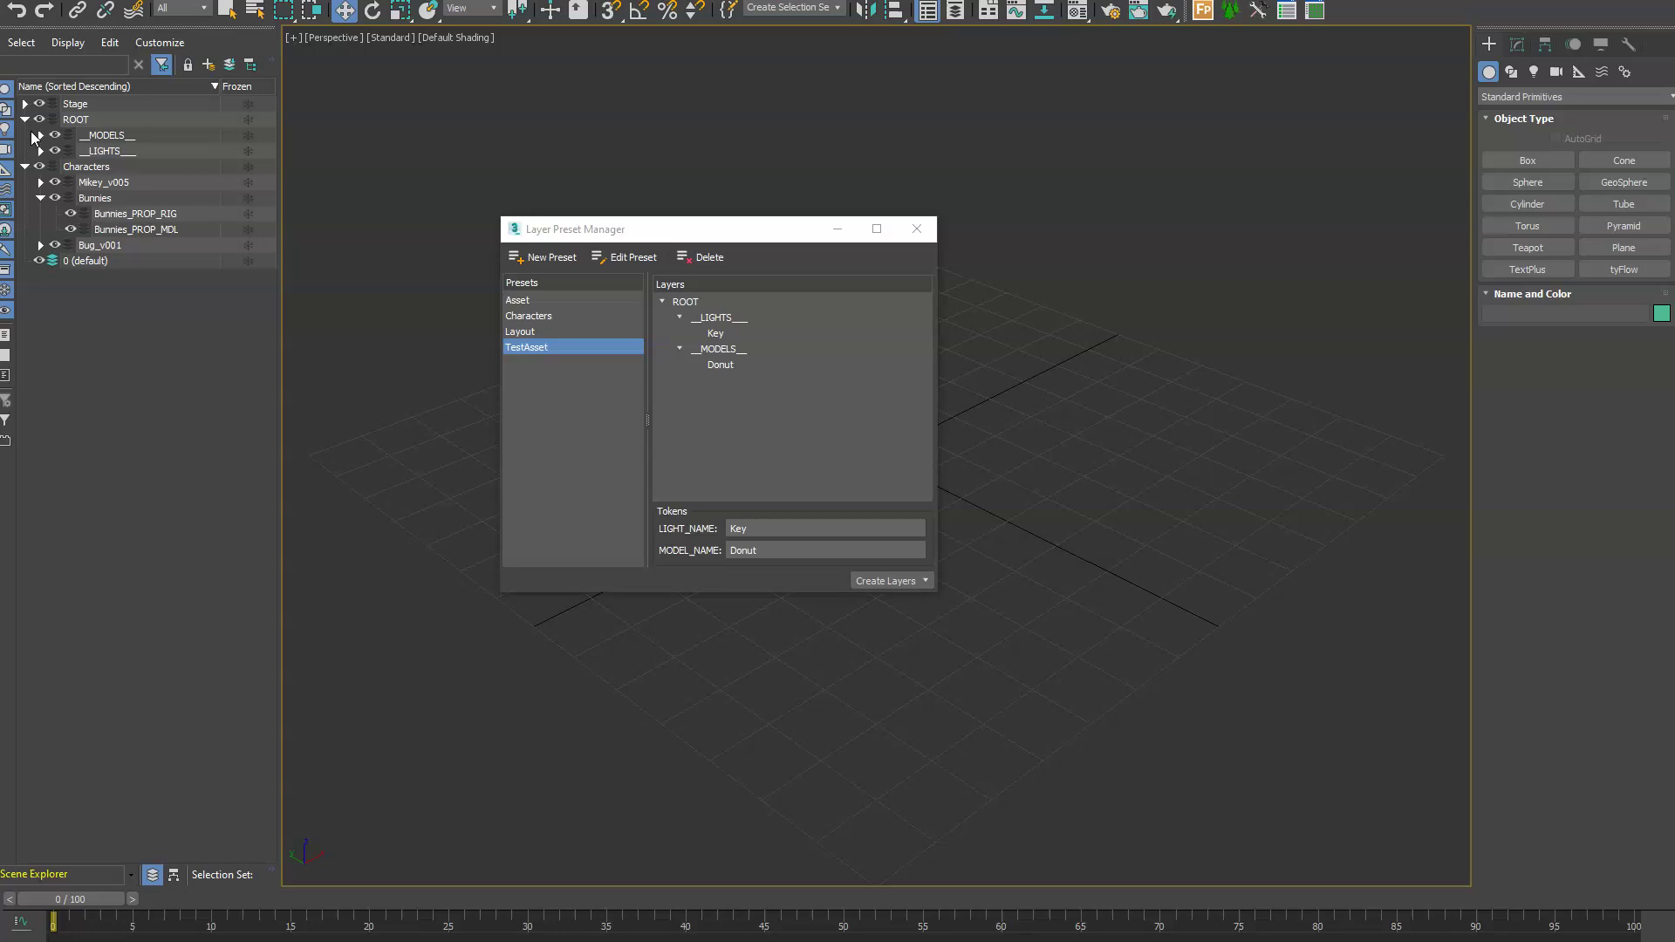
{"action": "left_click", "coordinate": [40, 151]}
{"action": "left_click", "coordinate": [40, 135]}
{"action": "left_click", "coordinate": [118, 151]}
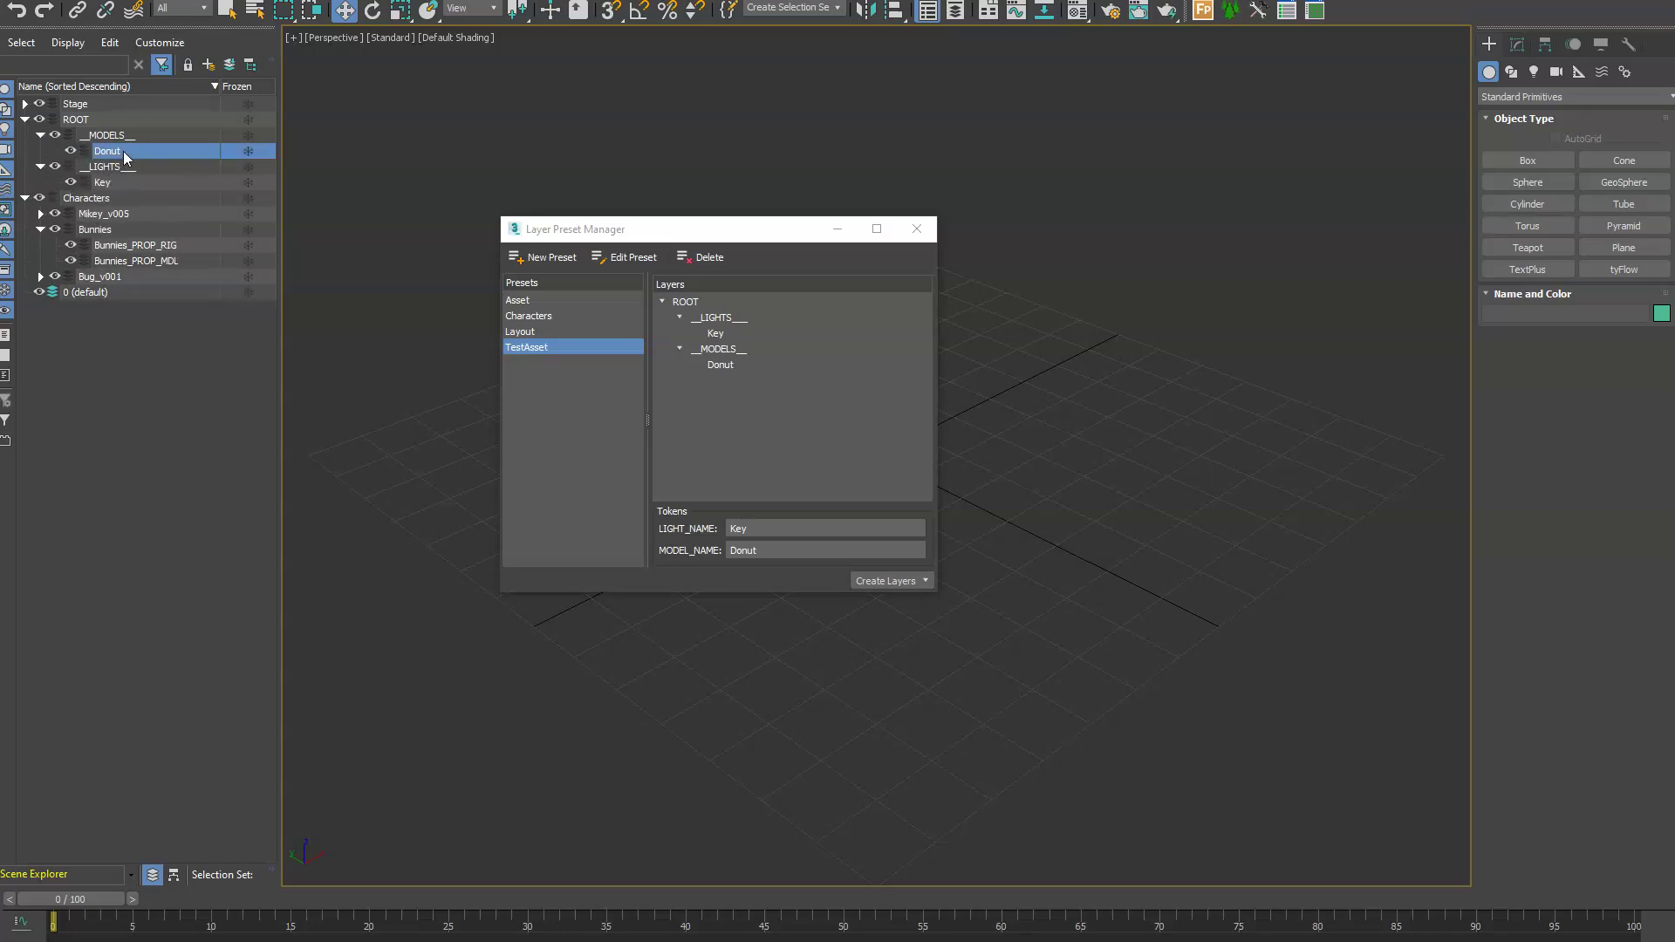